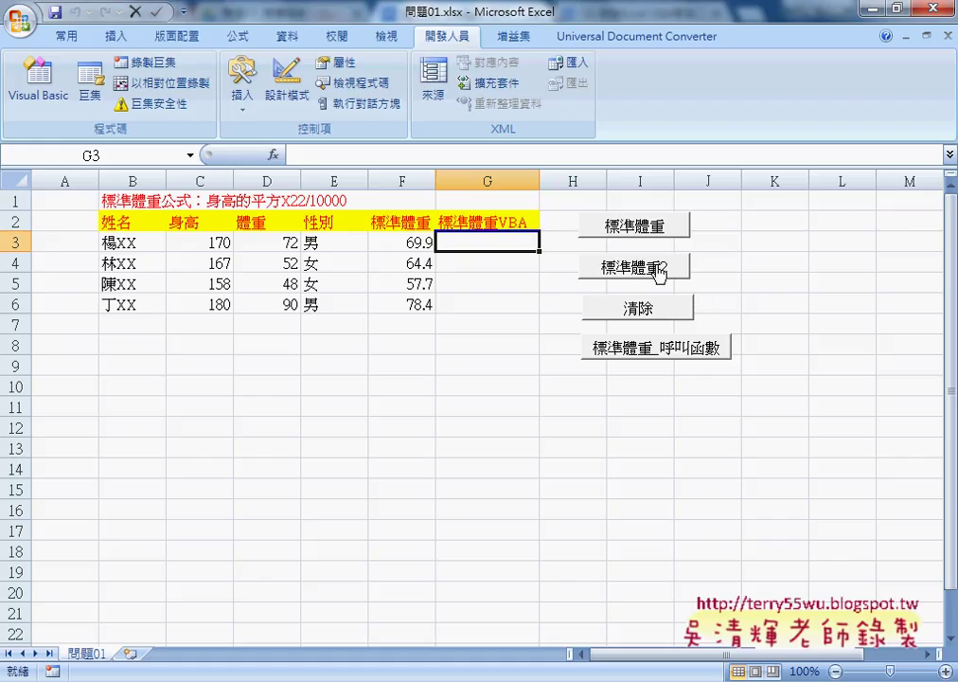
- Open the first 標準體重 button's assigned macro code through its 指定巨集 option
{"action": "right_click", "coordinate": [661, 225]}
{"action": "left_click", "coordinate": [663, 225]}
{"action": "right_click", "coordinate": [665, 225]}
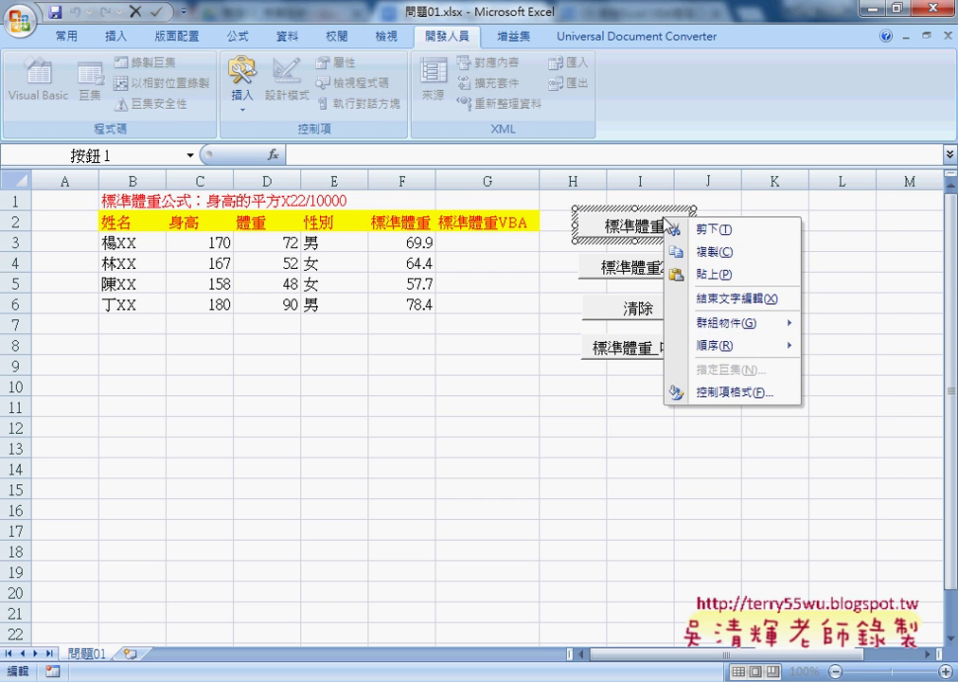
{"action": "left_click", "coordinate": [772, 284]}
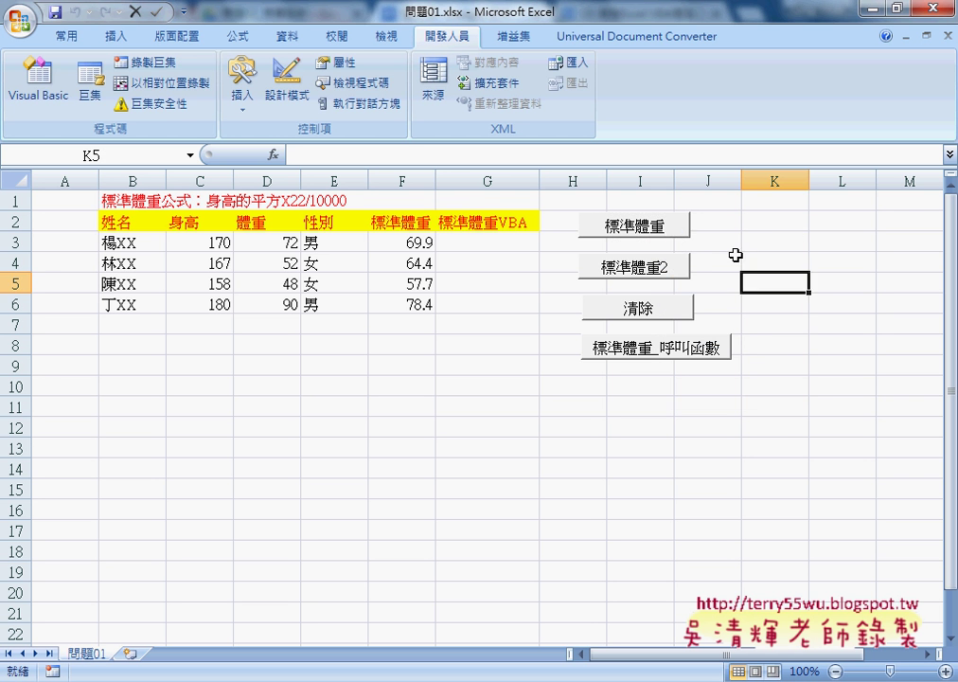
{"action": "right_click", "coordinate": [676, 232]}
{"action": "left_click", "coordinate": [731, 379]}
{"action": "left_click", "coordinate": [867, 265]}
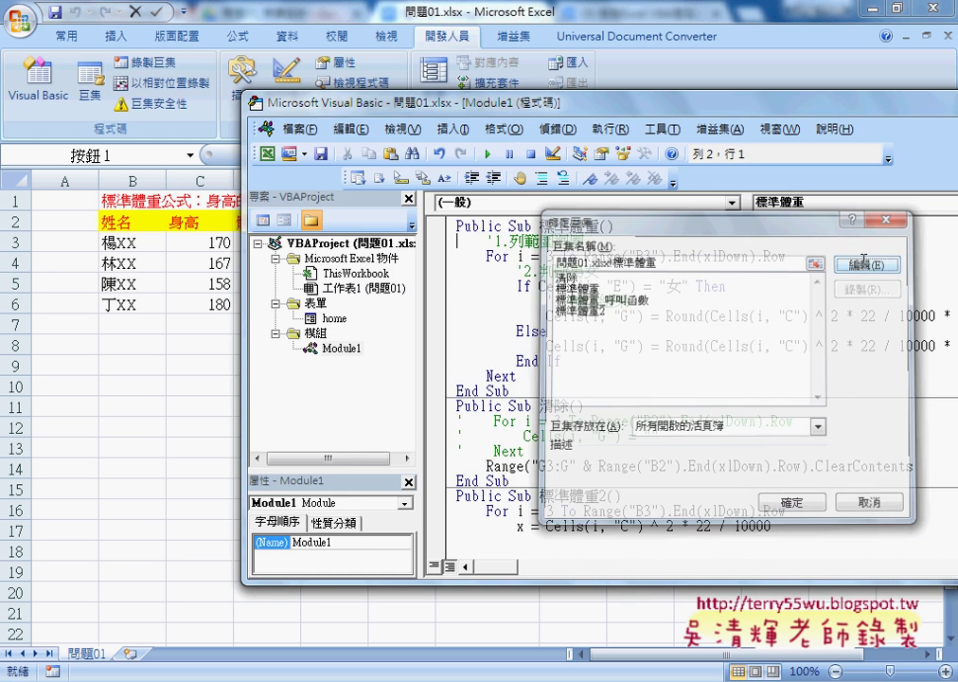
{"action": "left_click_drag", "start_coordinate": [522, 99], "coordinate": [520, 107]}
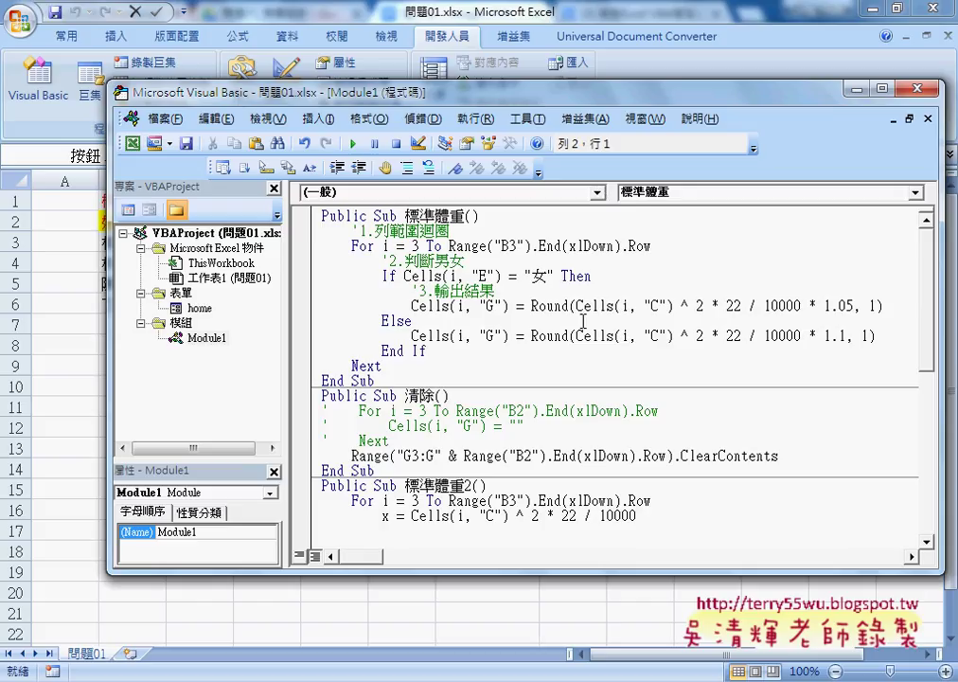
{"action": "left_click_drag", "start_coordinate": [576, 305], "coordinate": [800, 305]}
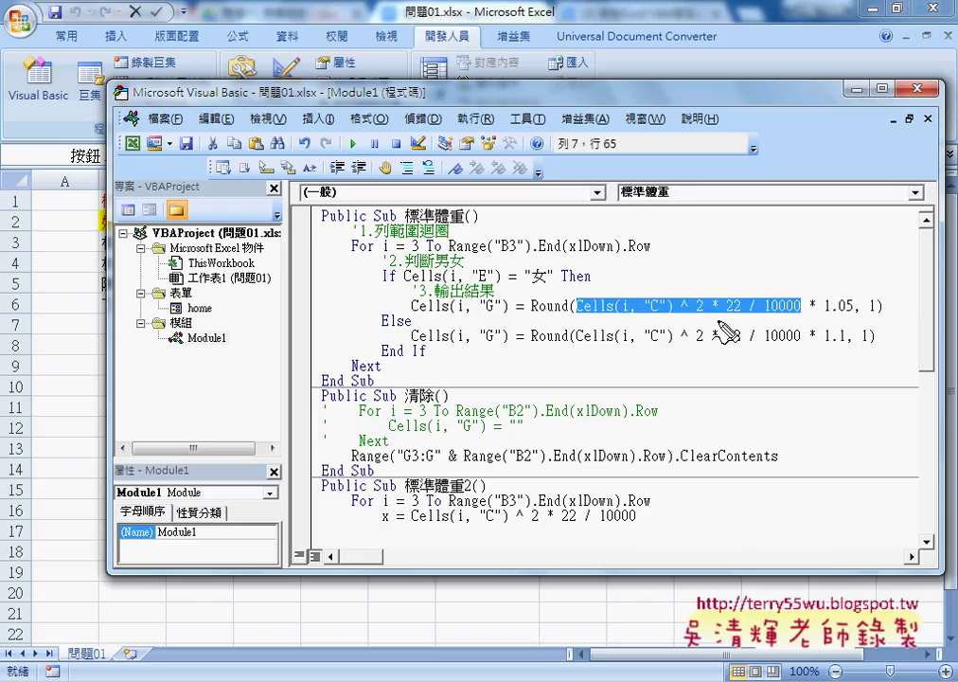
{"action": "left_click_drag", "start_coordinate": [577, 324], "coordinate": [796, 322]}
{"action": "left_click_drag", "start_coordinate": [587, 347], "coordinate": [792, 350]}
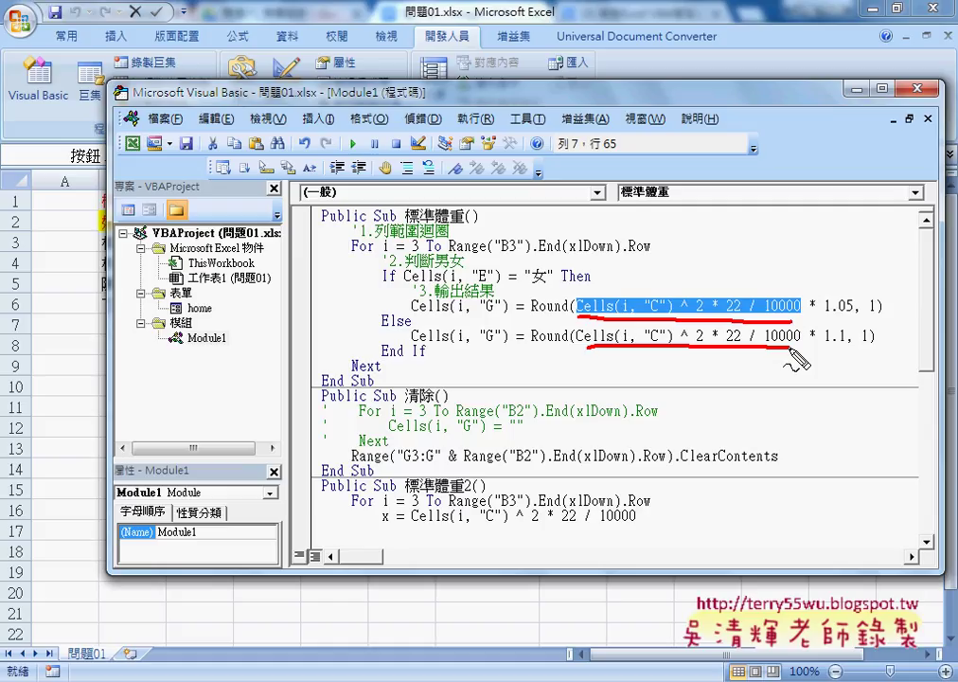
- Add an indented blank line after the For statement in 標準體重, removing a stray x=
{"action": "key", "text": "Escape"}
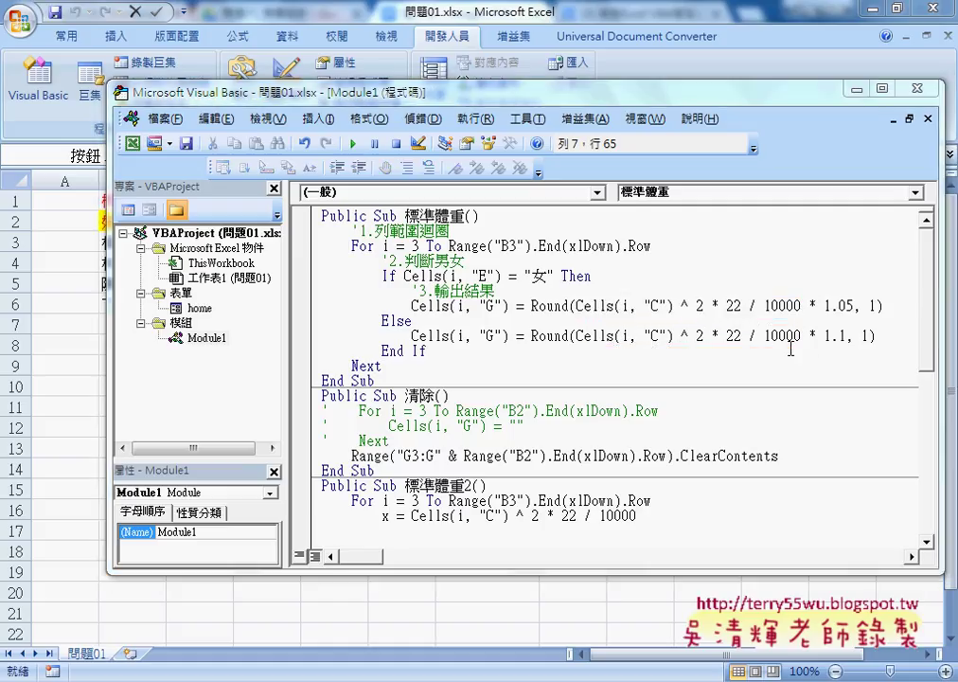
{"action": "left_click", "coordinate": [680, 248]}
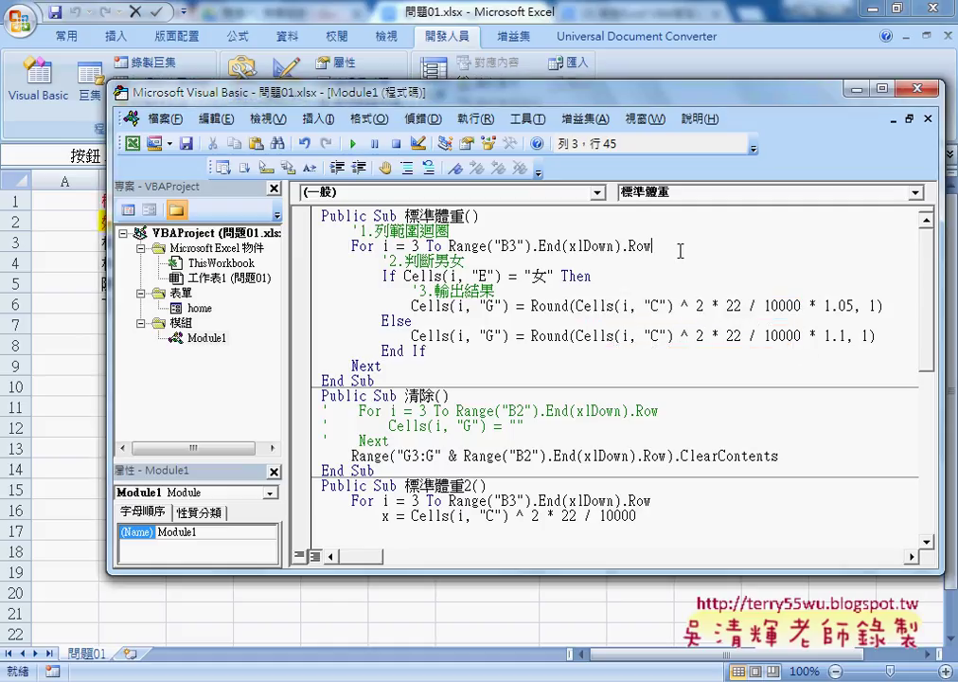
{"action": "key", "text": "Return"}
{"action": "key", "text": "Tab"}
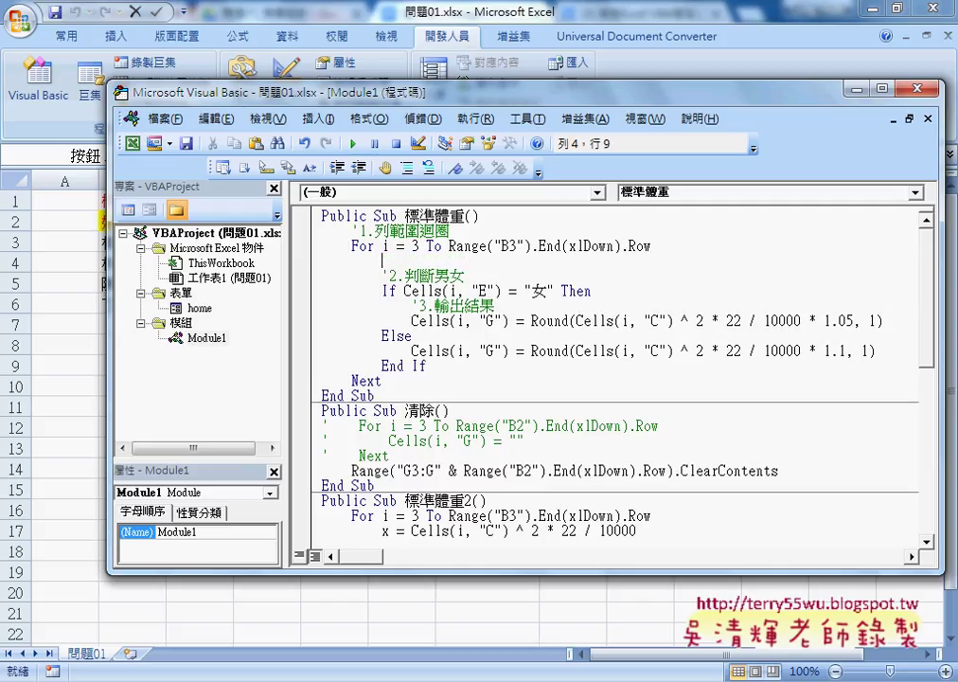
{"action": "type", "text": "x="}
{"action": "key", "text": "Left"}
{"action": "key", "text": "shift+Left"}
{"action": "key", "text": "BackSpace"}
- Declare Dim x As Double on a new line under the Public Sub 標準體重() header
{"action": "left_click", "coordinate": [552, 218]}
{"action": "key", "text": "Return"}
{"action": "key", "text": "Tab"}
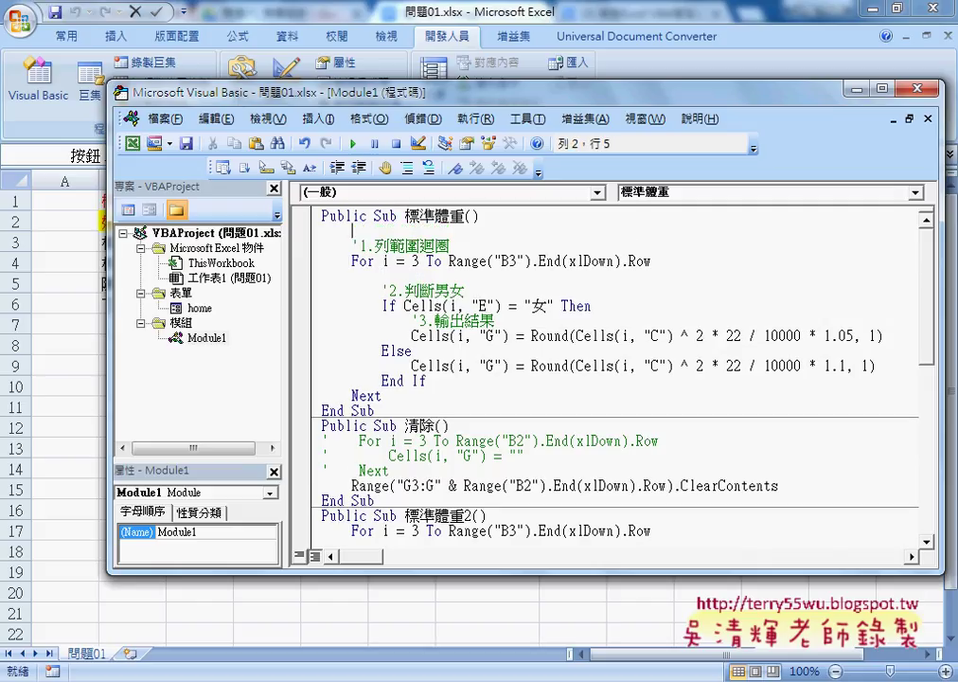
{"action": "type", "text": "do"}
{"action": "key", "text": "BackSpace"}
{"action": "type", "text": "im "}
{"action": "type", "text": "x as"}
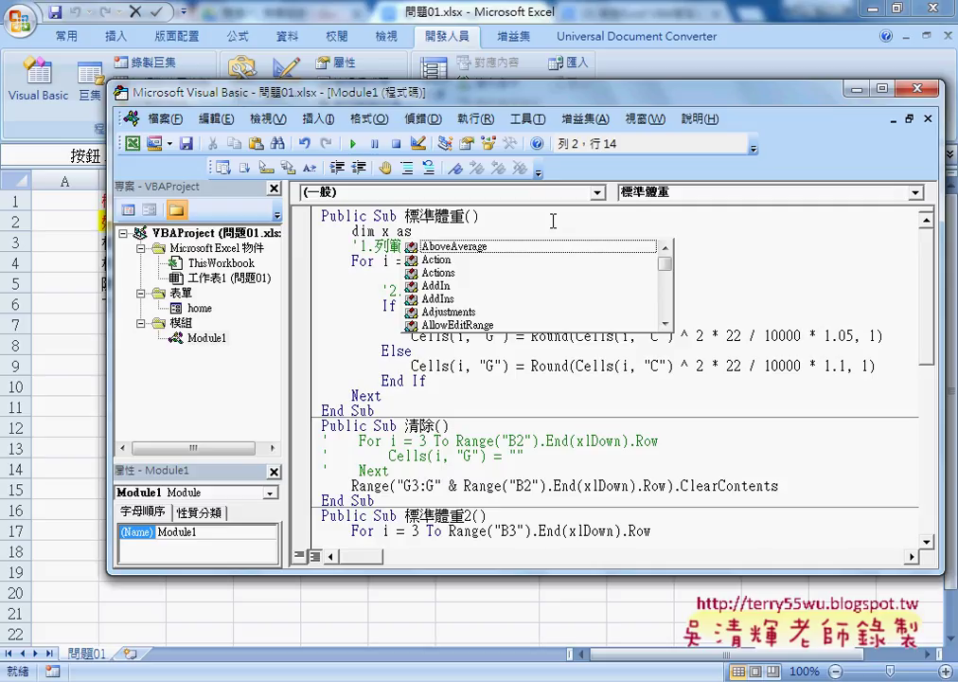
{"action": "type", "text": "D"}
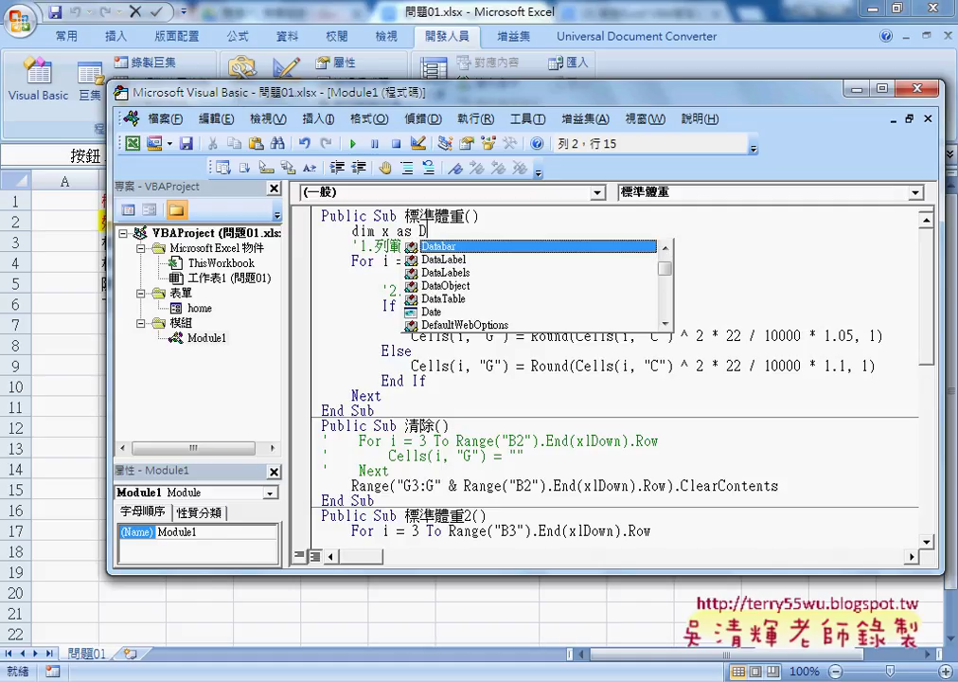
{"action": "type", "text": "o"}
{"action": "key", "text": "Down"}
{"action": "key", "text": "Down"}
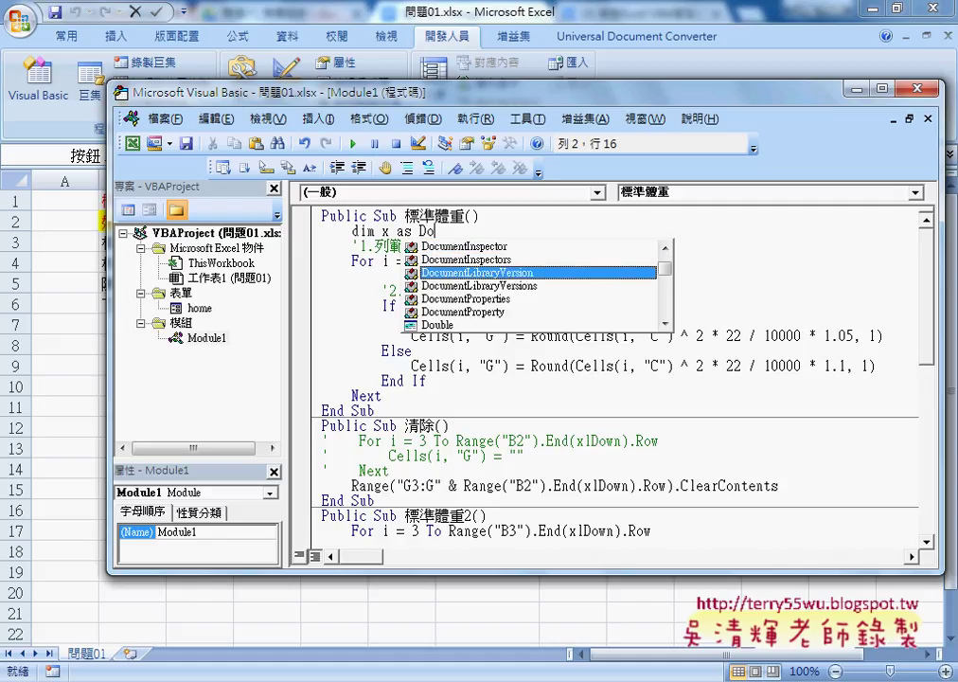
{"action": "key", "text": "Down"}
{"action": "key", "text": "Down"}
{"action": "key", "text": "Down"}
{"action": "key", "text": "space"}
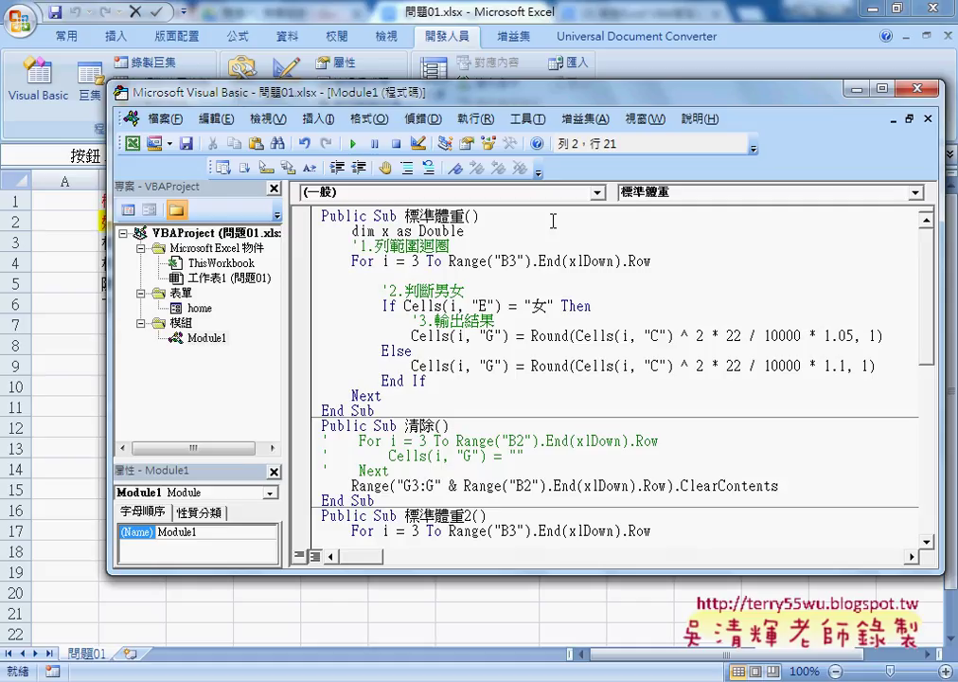
{"action": "left_click", "coordinate": [546, 322]}
- Comment out the Dim x As Double line with an apostrophe
{"action": "left_click", "coordinate": [352, 231]}
{"action": "type", "text": "'"}
{"action": "key", "text": "Down"}
{"action": "key", "text": "Down"}
{"action": "key", "text": "Down"}
{"action": "key", "text": "Down"}
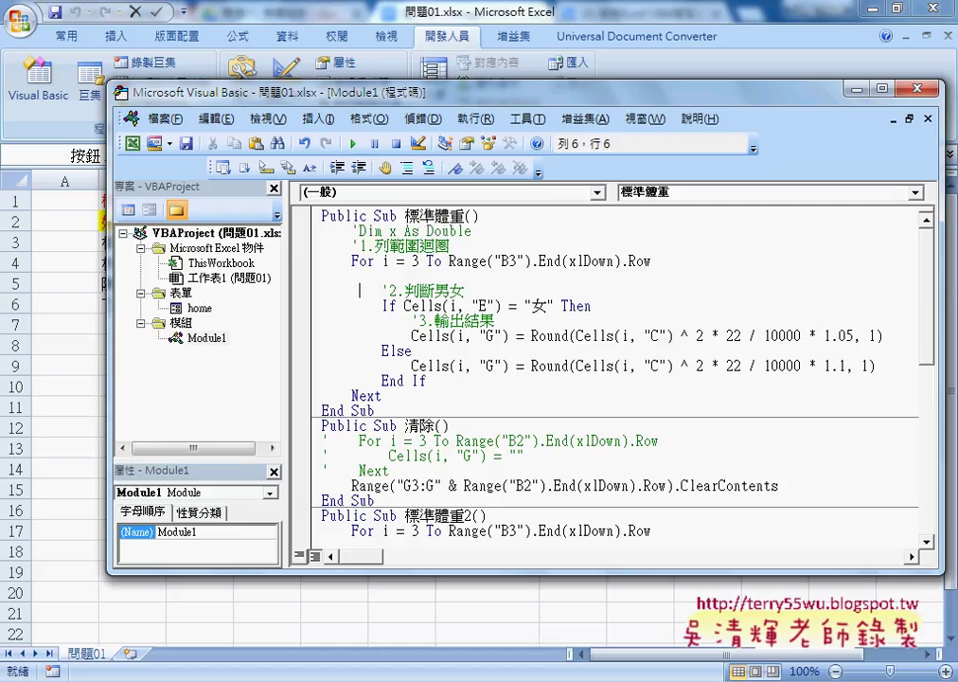
{"action": "left_click", "coordinate": [382, 275]}
- Set x = Cells(i, "C") ^ 2 * 22 / 10000 inside the loop
{"action": "type", "text": "x"}
{"action": "type", "text": "="}
{"action": "left_click", "coordinate": [571, 335]}
{"action": "left_click", "coordinate": [473, 413]}
{"action": "left_click_drag", "start_coordinate": [575, 335], "coordinate": [802, 336]}
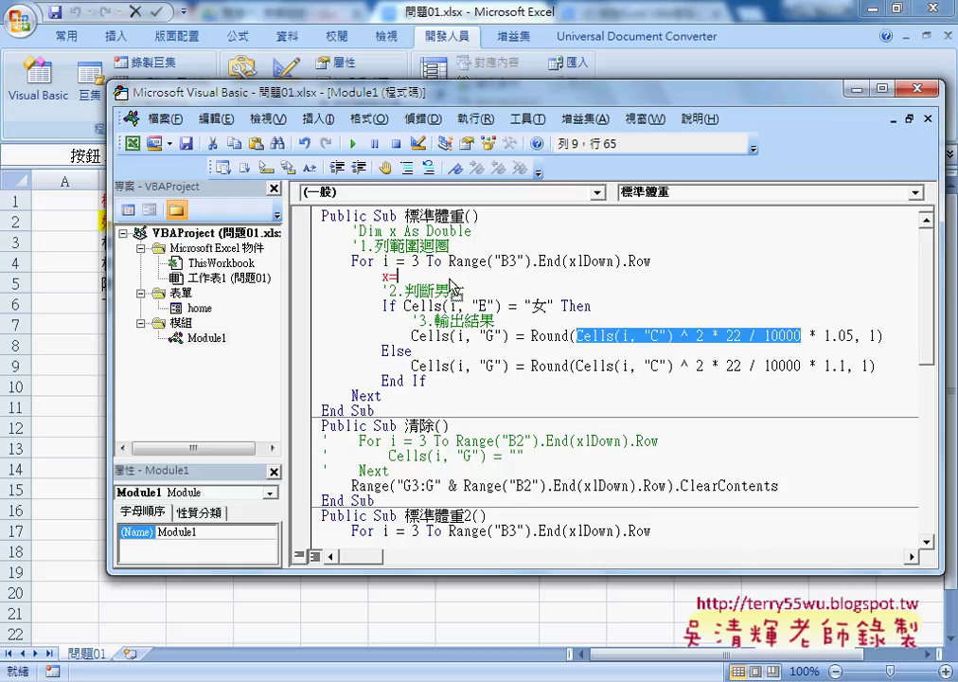
{"action": "left_click_drag", "start_coordinate": [453, 286], "coordinate": [451, 282]}
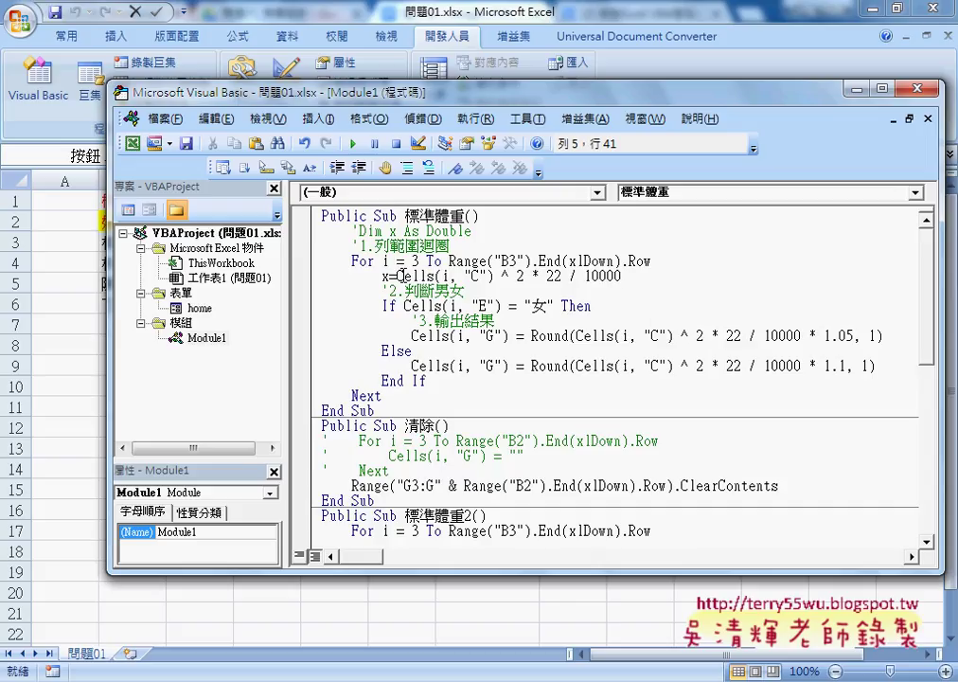
{"action": "left_click", "coordinate": [396, 306]}
- Replace the height formula in the 1.05 and 1.1 Round lines with x
{"action": "left_click_drag", "start_coordinate": [412, 275], "coordinate": [650, 276]}
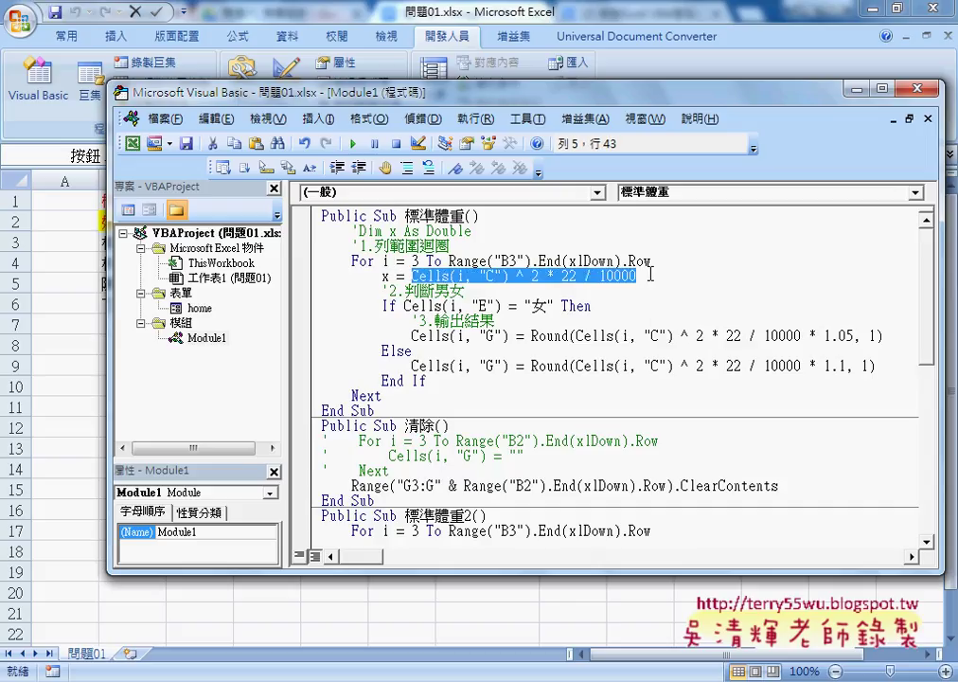
{"action": "double_click", "coordinate": [385, 275]}
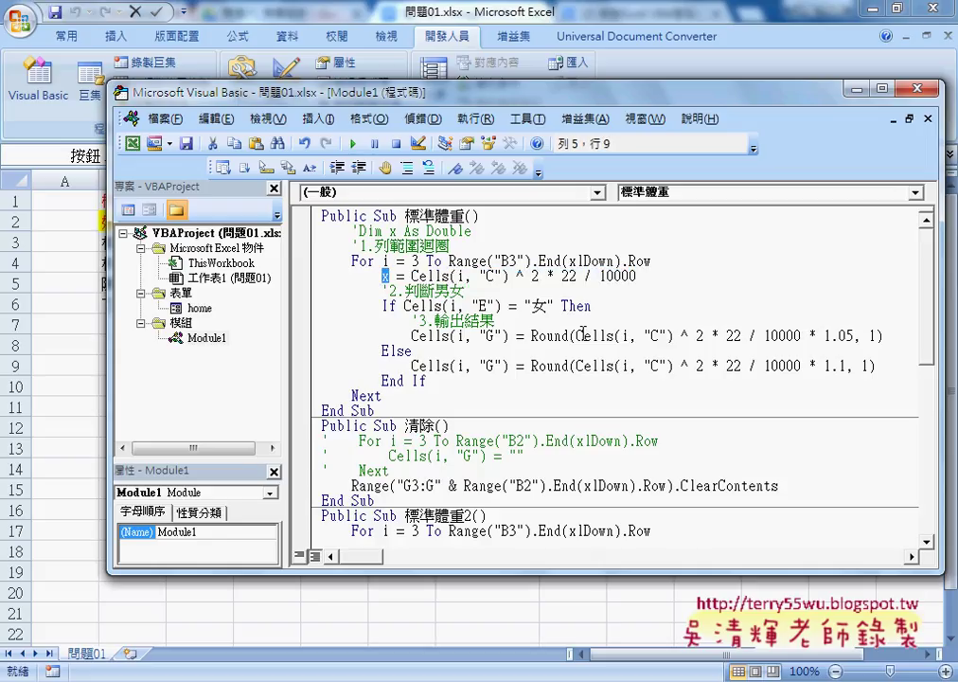
{"action": "left_click_drag", "start_coordinate": [577, 335], "coordinate": [802, 337]}
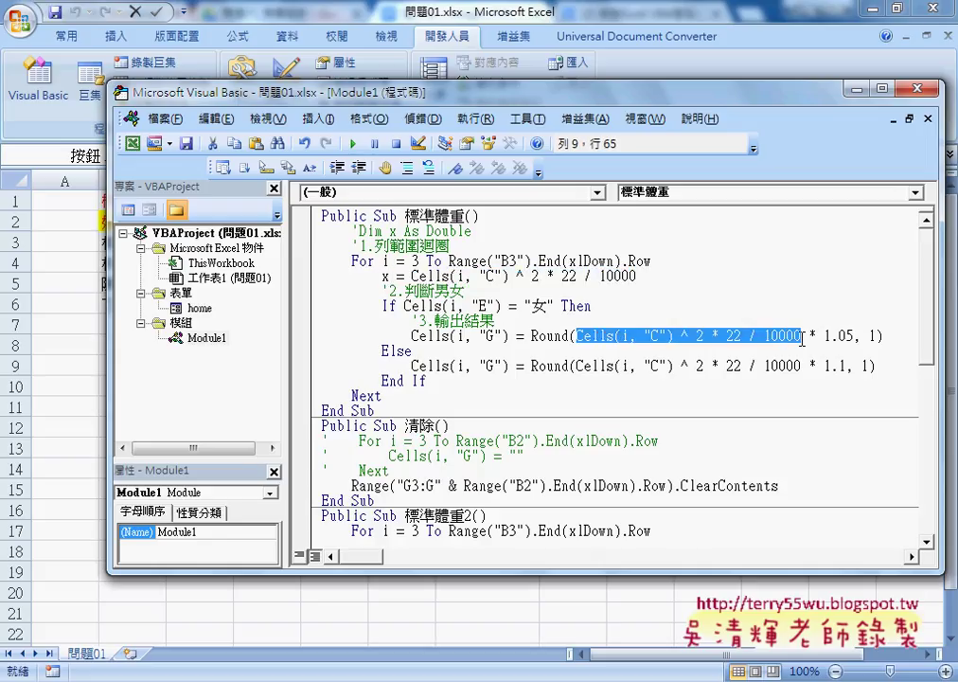
{"action": "type", "text": "x"}
{"action": "left_click_drag", "start_coordinate": [577, 365], "coordinate": [801, 365]}
{"action": "type", "text": "x"}
{"action": "left_click", "coordinate": [717, 425]}
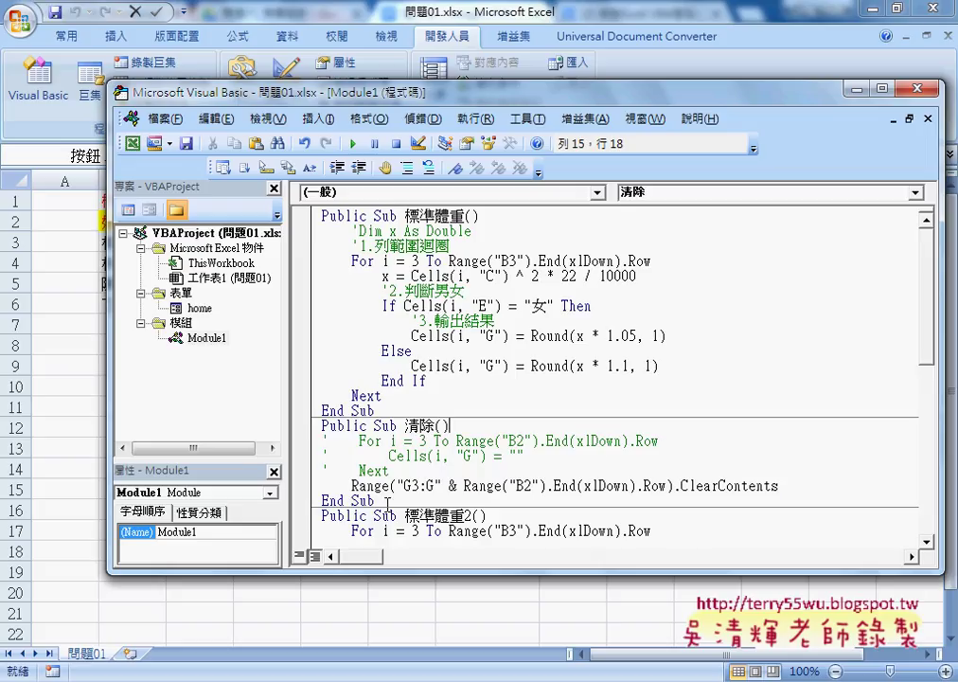
- Draw a new form-control push button over K2:L2 on the worksheet
{"action": "left_click_drag", "start_coordinate": [388, 503], "coordinate": [311, 220]}
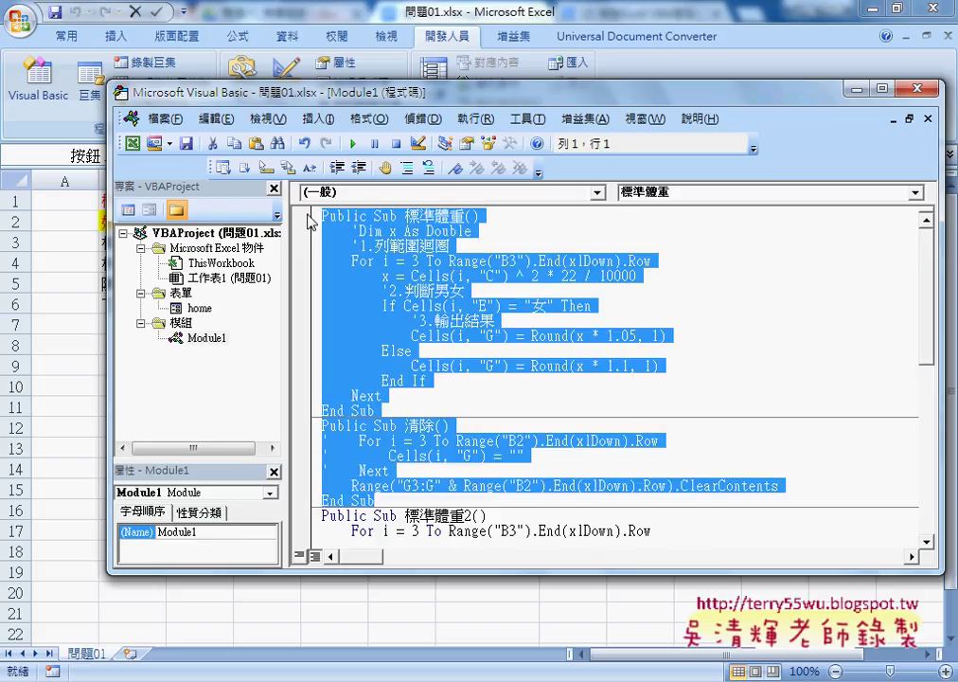
{"action": "left_click", "coordinate": [488, 13]}
{"action": "left_click", "coordinate": [243, 87]}
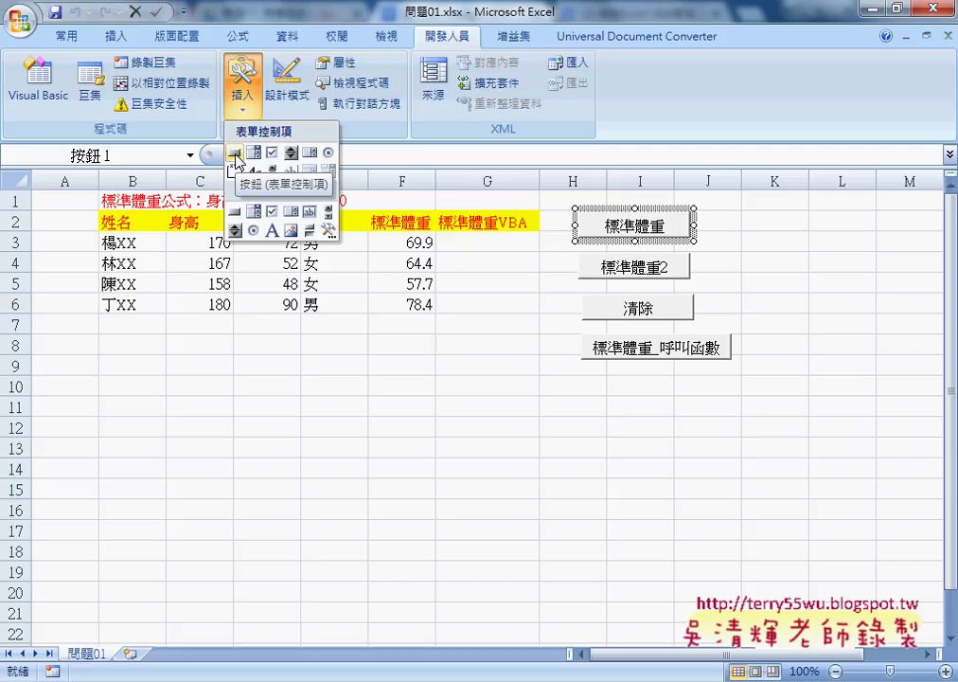
{"action": "left_click", "coordinate": [236, 157]}
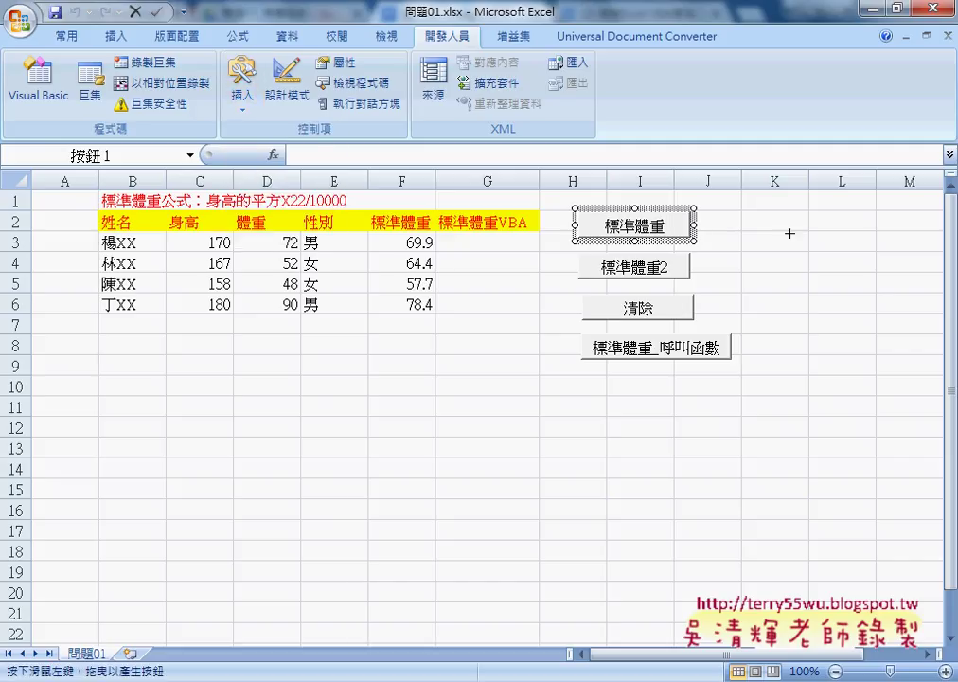
{"action": "left_click_drag", "start_coordinate": [757, 205], "coordinate": [872, 244]}
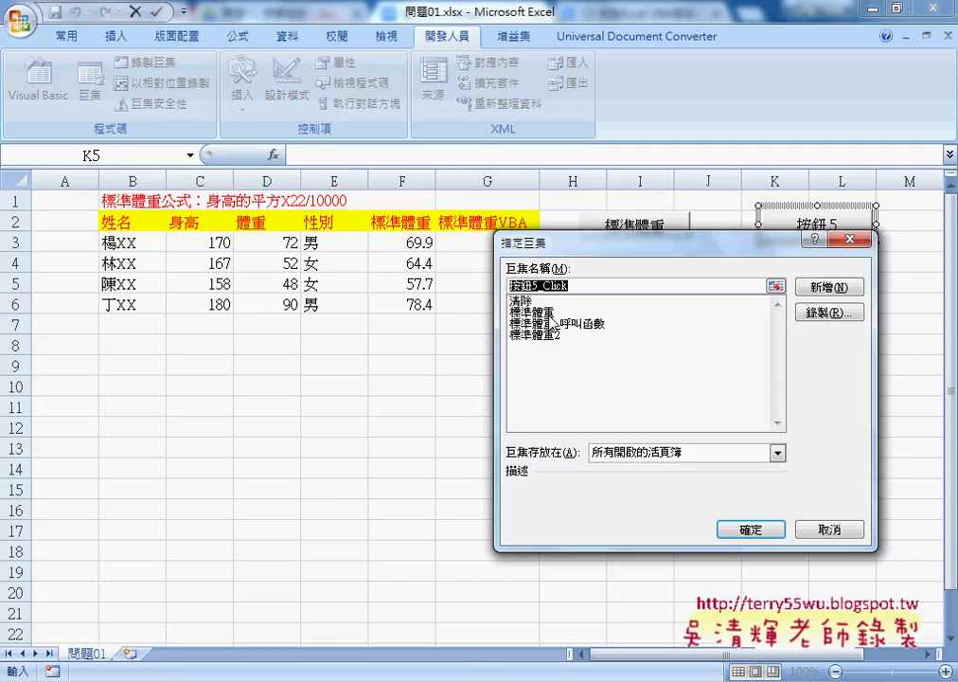
- Assign the 標準體重 macro, label the button 標準體重, and run it to fill column G
{"action": "left_click", "coordinate": [548, 311]}
{"action": "right_click", "coordinate": [476, 285]}
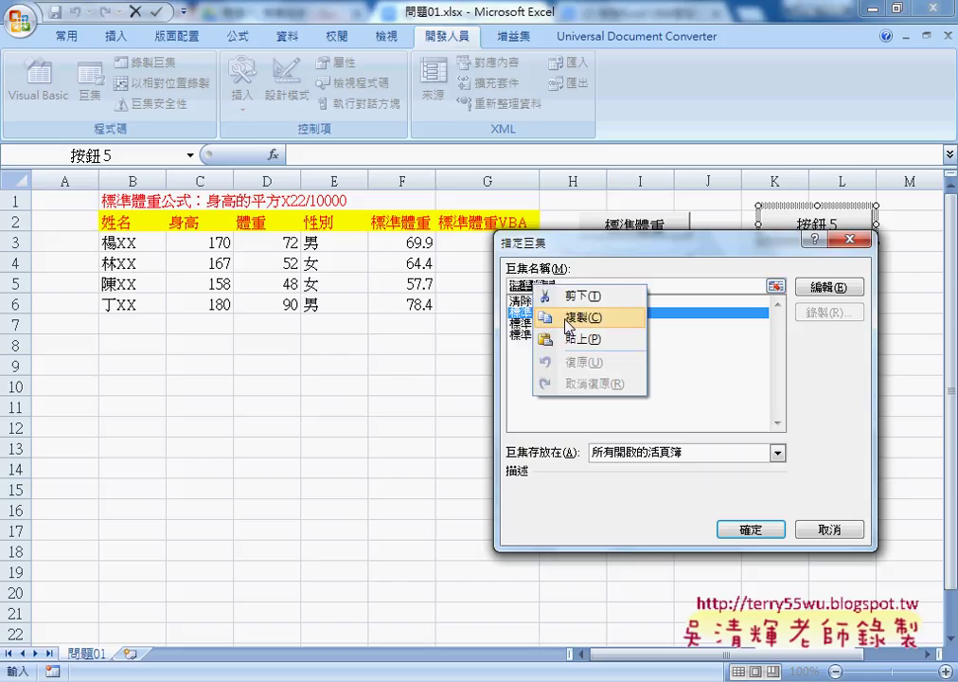
{"action": "left_click", "coordinate": [511, 315]}
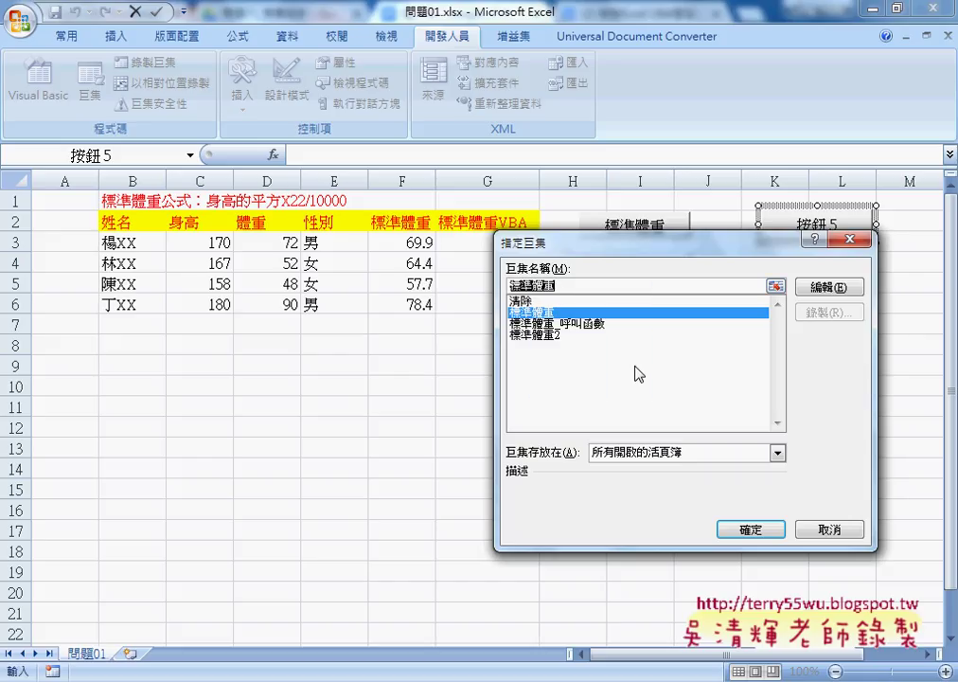
{"action": "left_click", "coordinate": [749, 530]}
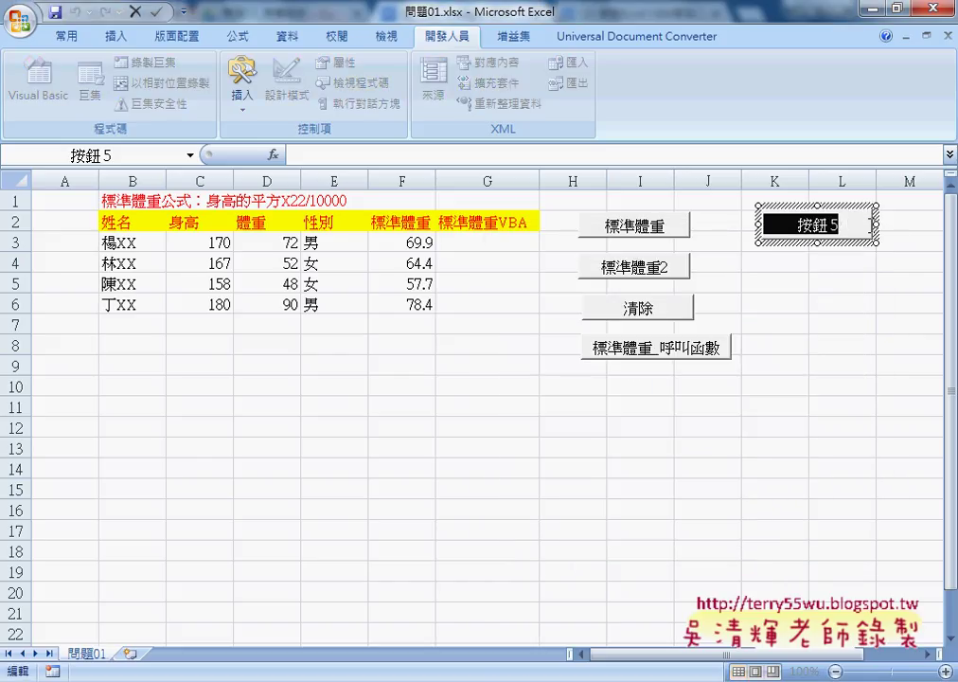
{"action": "type", "text": "標準體重"}
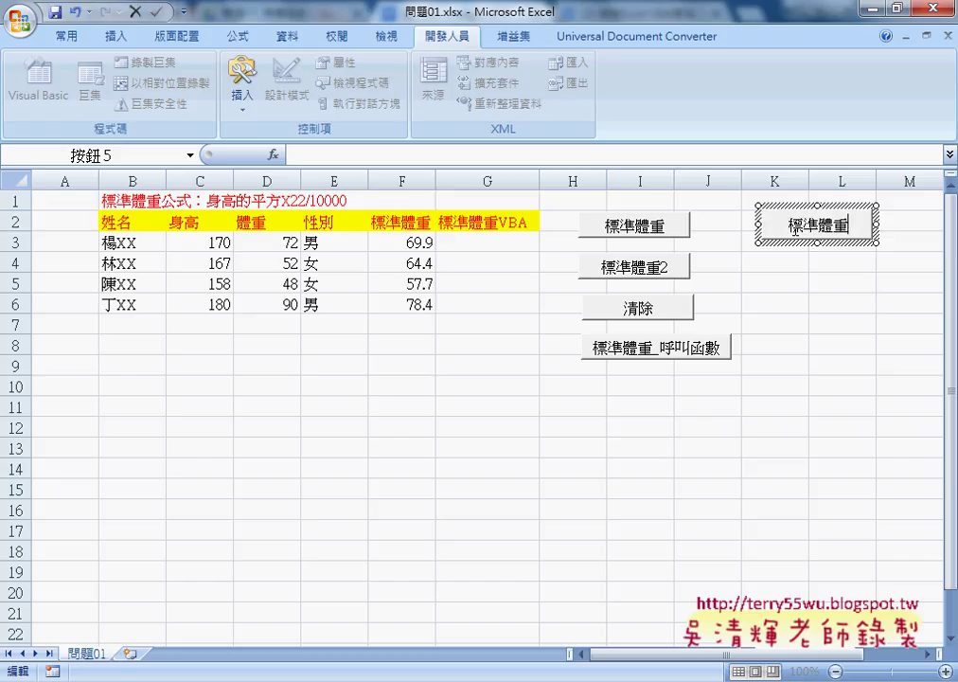
{"action": "left_click", "coordinate": [831, 309]}
{"action": "left_click", "coordinate": [824, 234]}
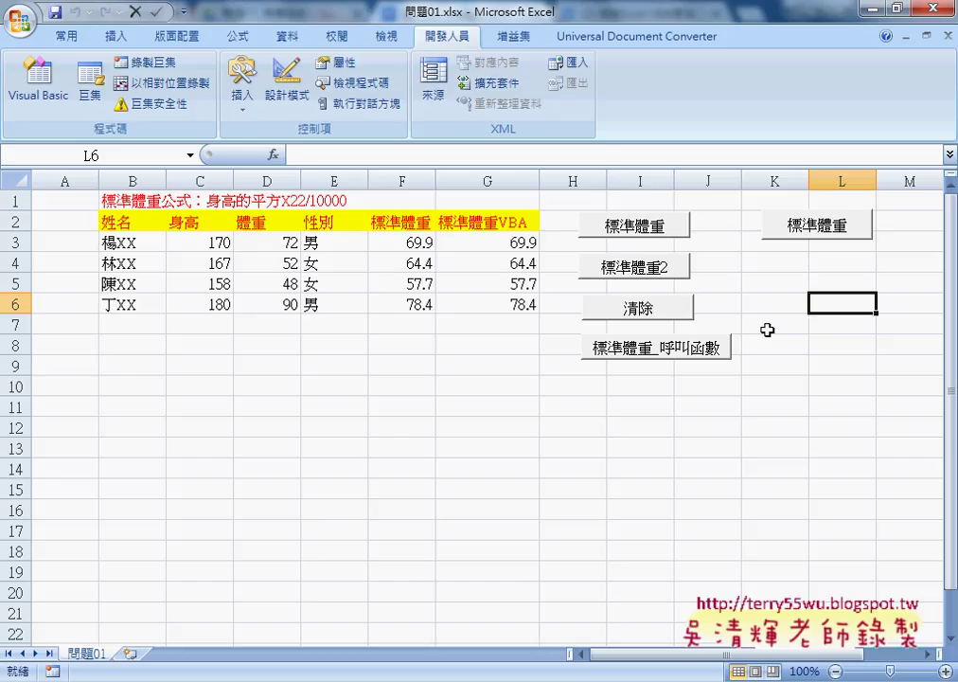
{"action": "left_click", "coordinate": [625, 312]}
{"action": "left_click", "coordinate": [484, 241]}
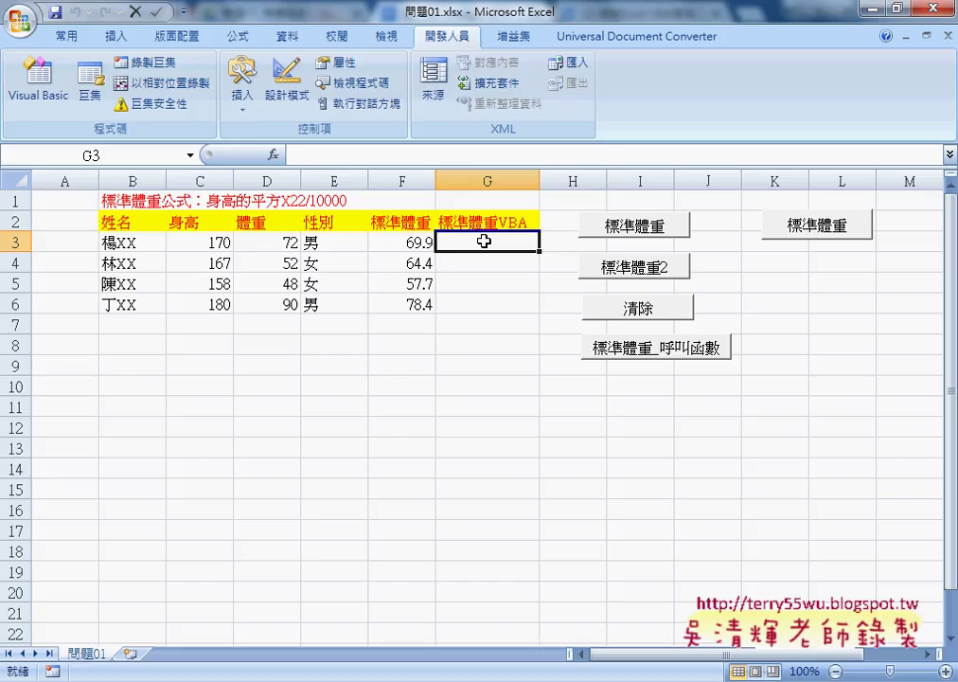
{"action": "left_click", "coordinate": [398, 240]}
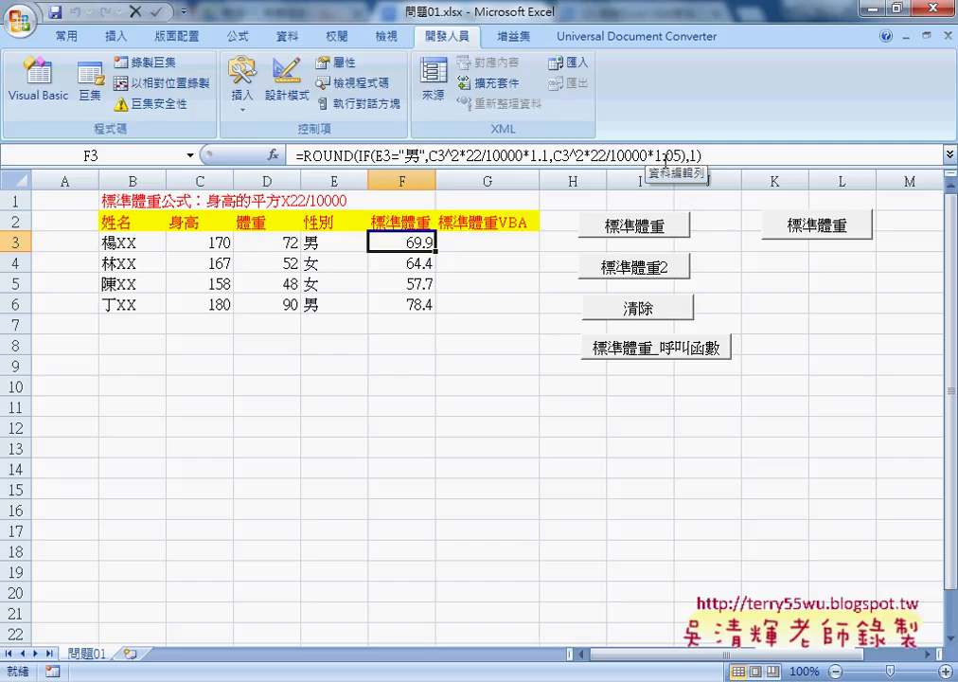
{"action": "left_click", "coordinate": [476, 243]}
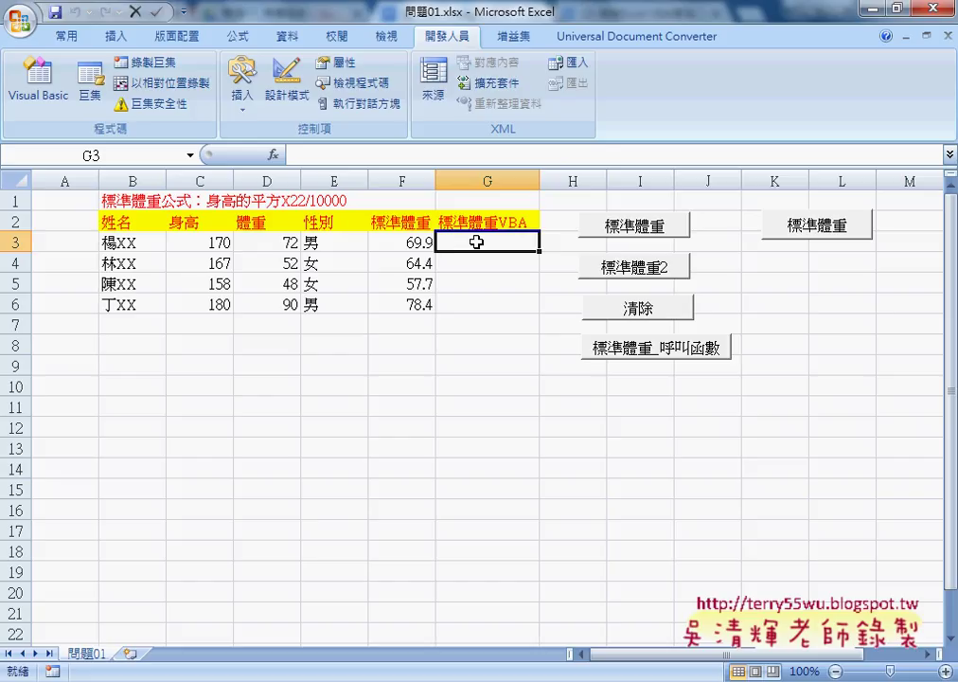
{"action": "left_click", "coordinate": [274, 155]}
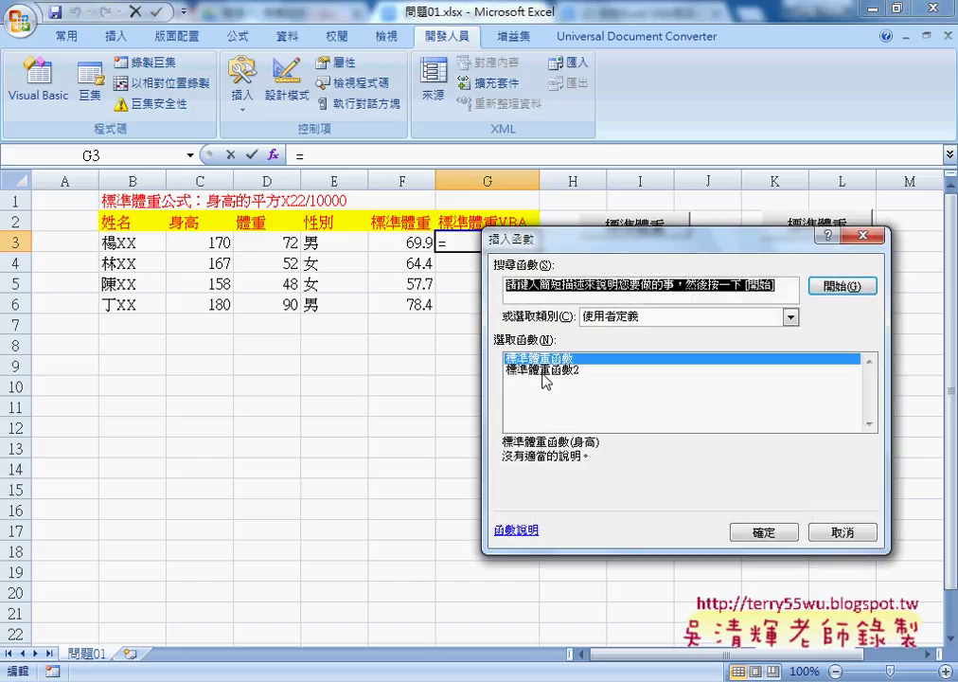
{"action": "left_click", "coordinate": [544, 371]}
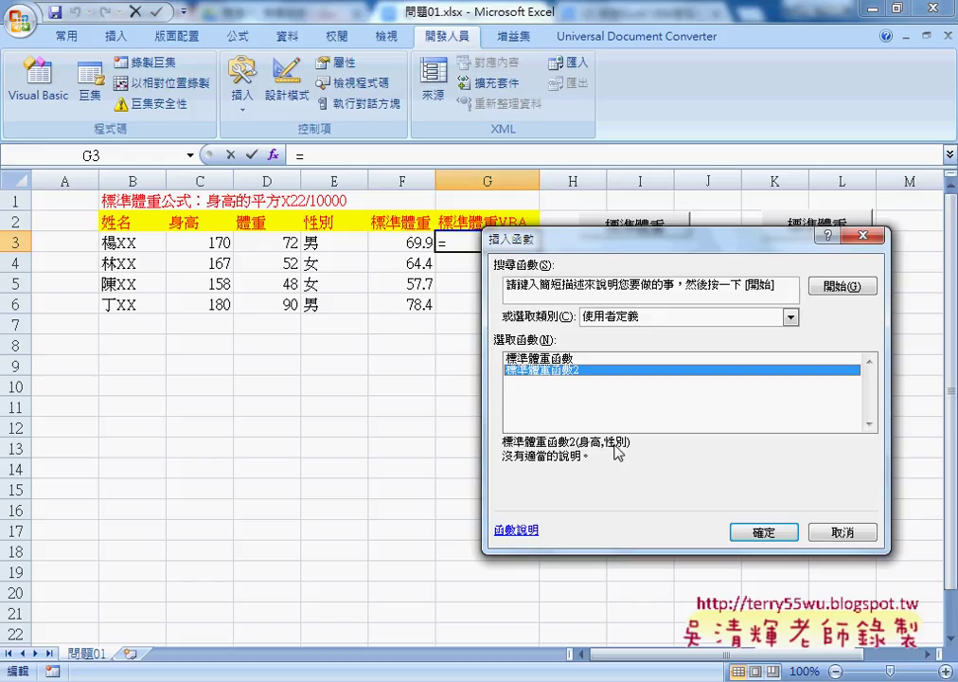
{"action": "left_click", "coordinate": [843, 532]}
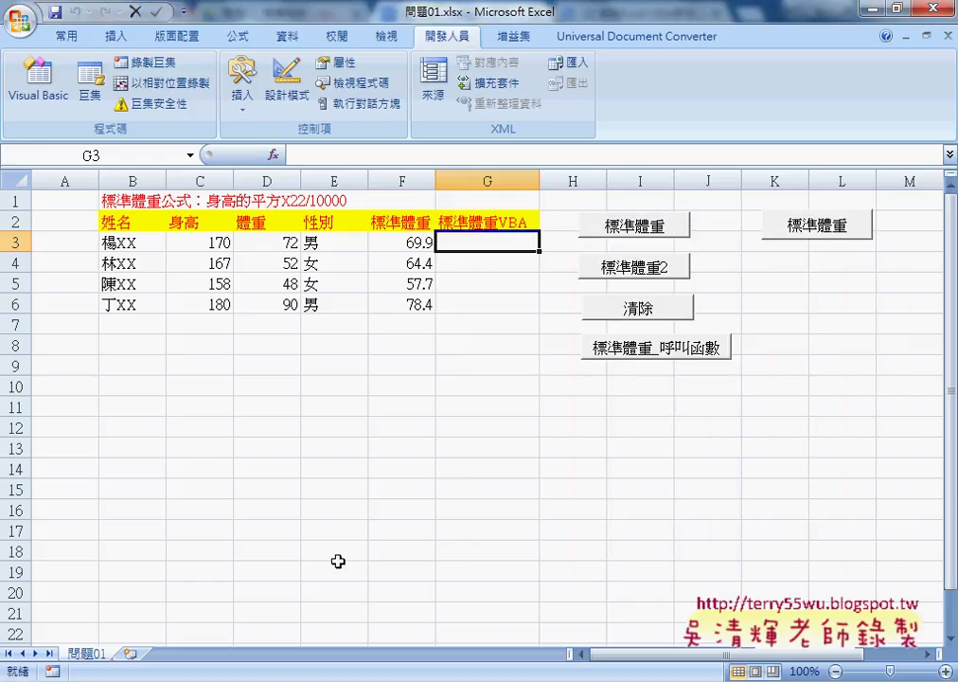
- Delete the If/Else body of 標準體重函數2 in the VBA editor
{"action": "mouse_move", "coordinate": [388, 674]}
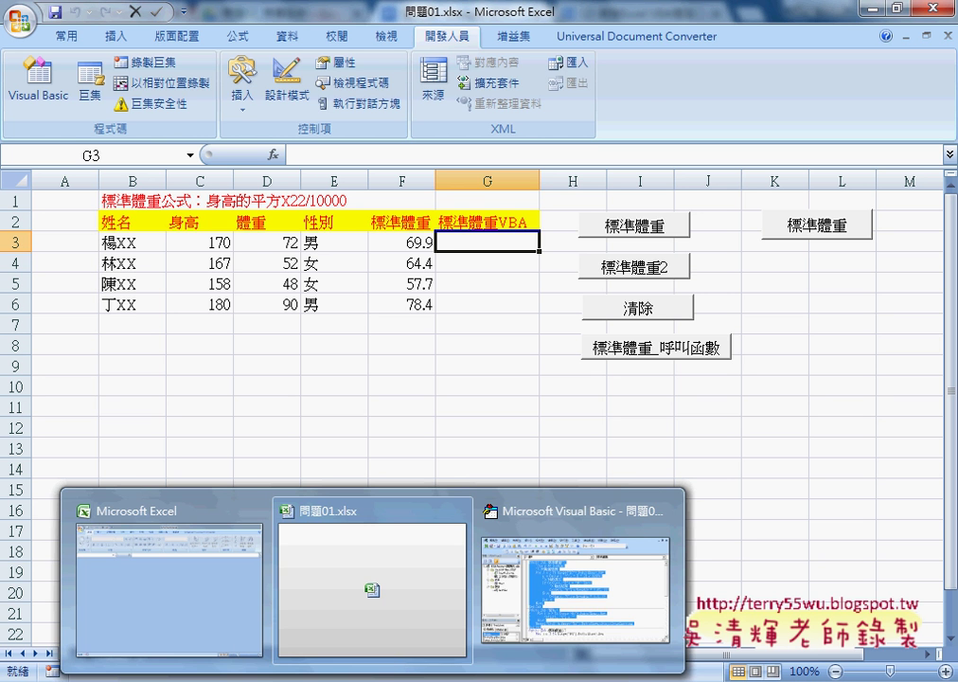
{"action": "left_click", "coordinate": [505, 598]}
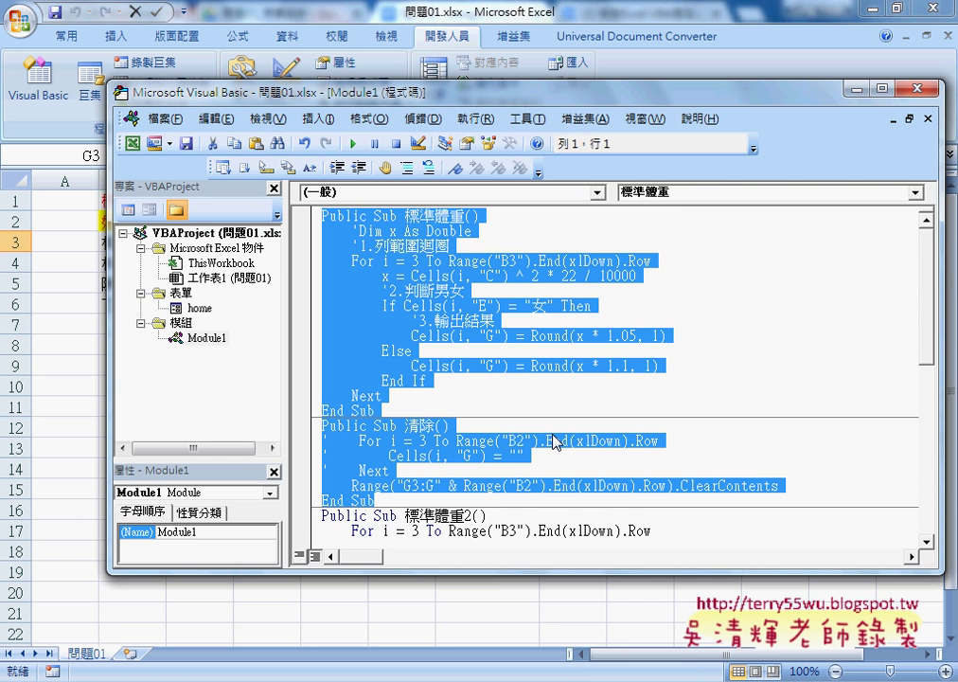
{"action": "scroll", "coordinate": [553, 442], "scroll_direction": "down", "scroll_amount": 1}
{"action": "left_click", "coordinate": [553, 445]}
{"action": "scroll", "coordinate": [554, 435], "scroll_direction": "down", "scroll_amount": 6}
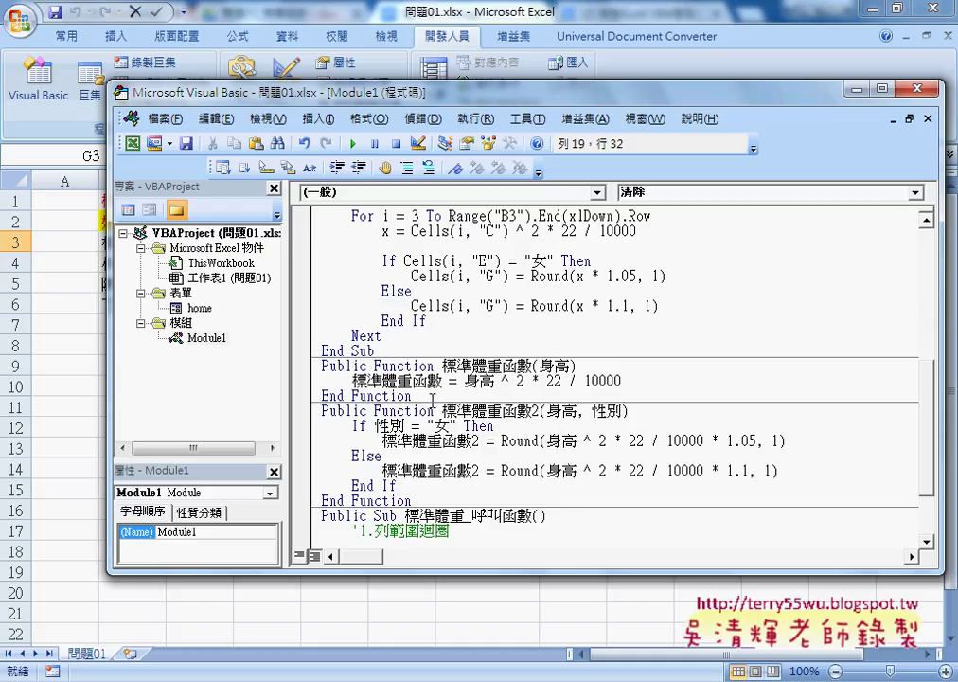
{"action": "left_click_drag", "start_coordinate": [413, 500], "coordinate": [303, 367]}
{"action": "left_click", "coordinate": [518, 381]}
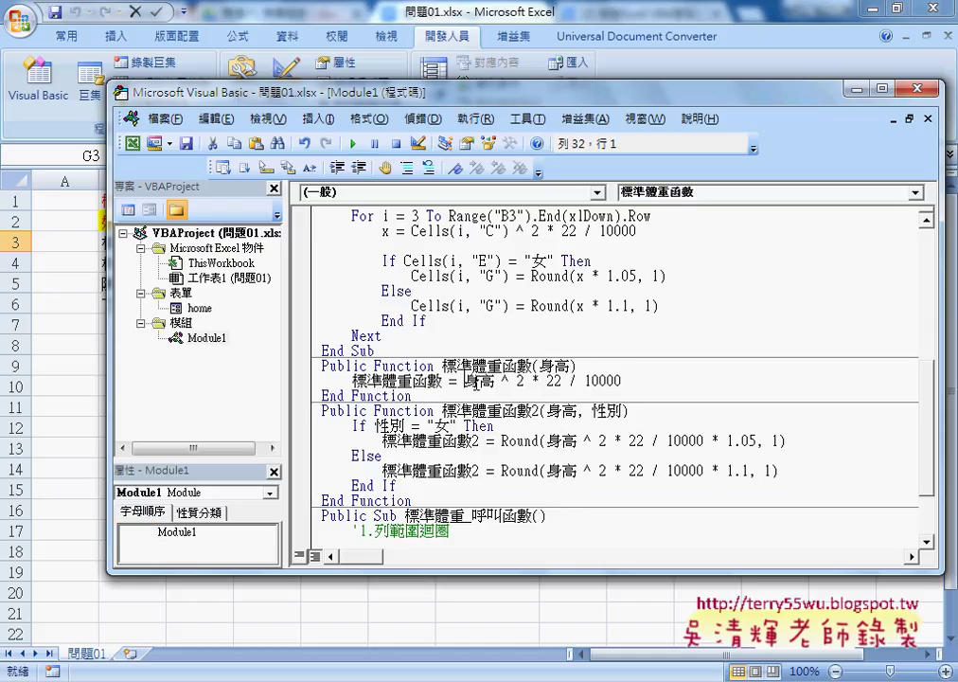
{"action": "left_click_drag", "start_coordinate": [441, 367], "coordinate": [533, 367]}
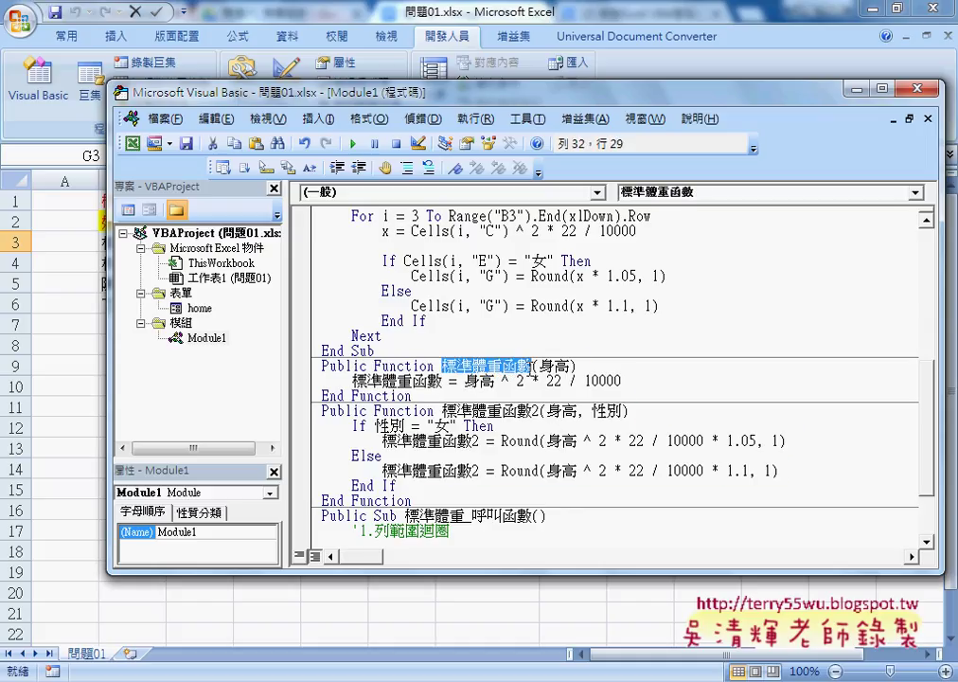
{"action": "left_click_drag", "start_coordinate": [398, 485], "coordinate": [315, 442]}
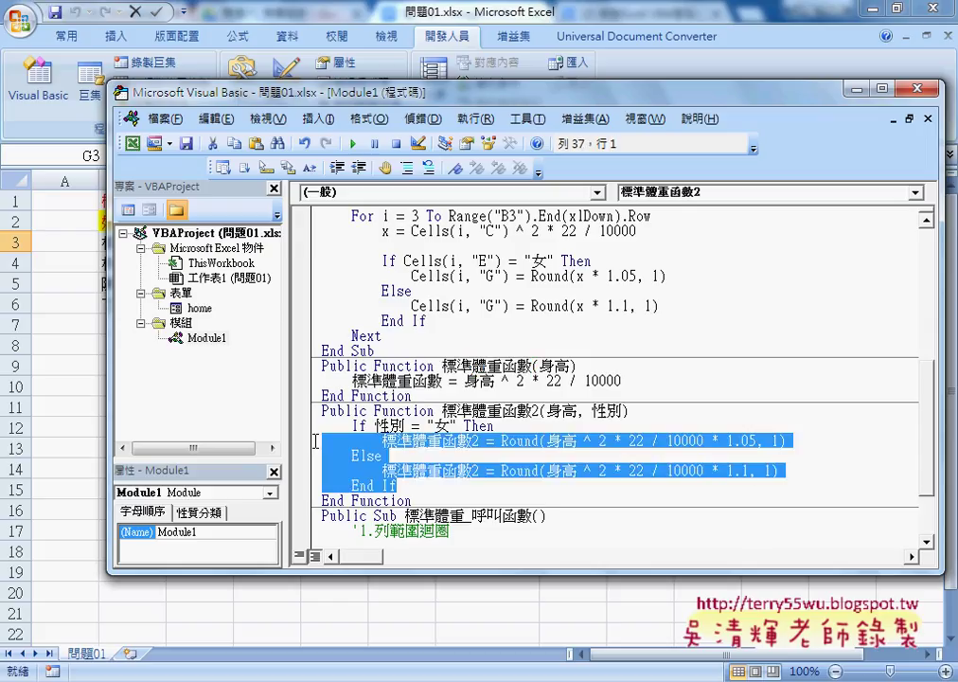
{"action": "key", "text": "shift+Up"}
{"action": "key", "text": "Delete"}
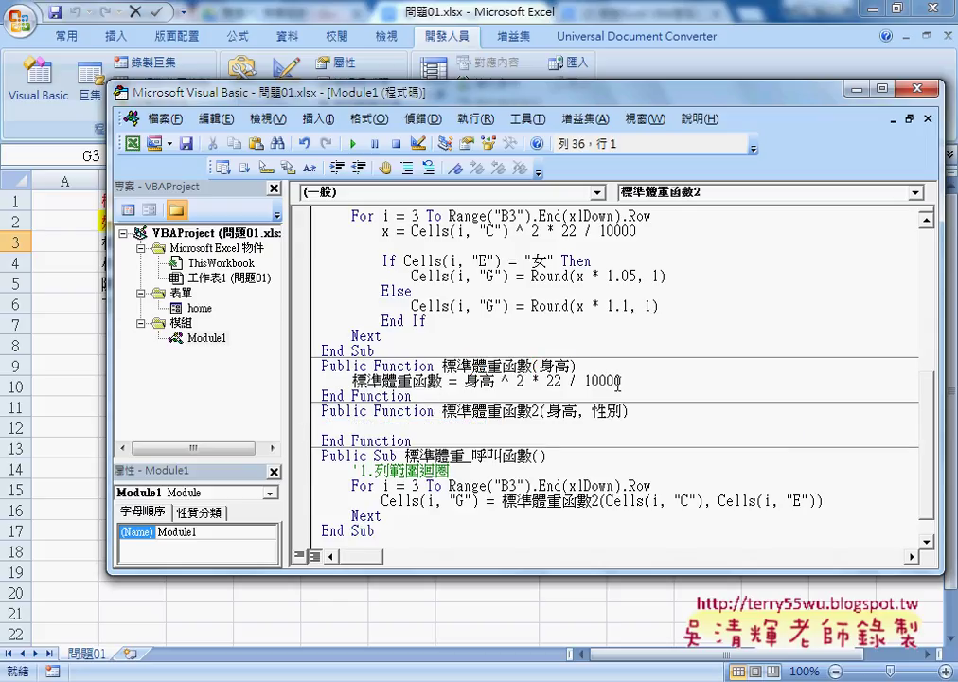
- Bring up the Add Procedure dialog from the Insert menu
{"action": "left_click_drag", "start_coordinate": [617, 381], "coordinate": [322, 381]}
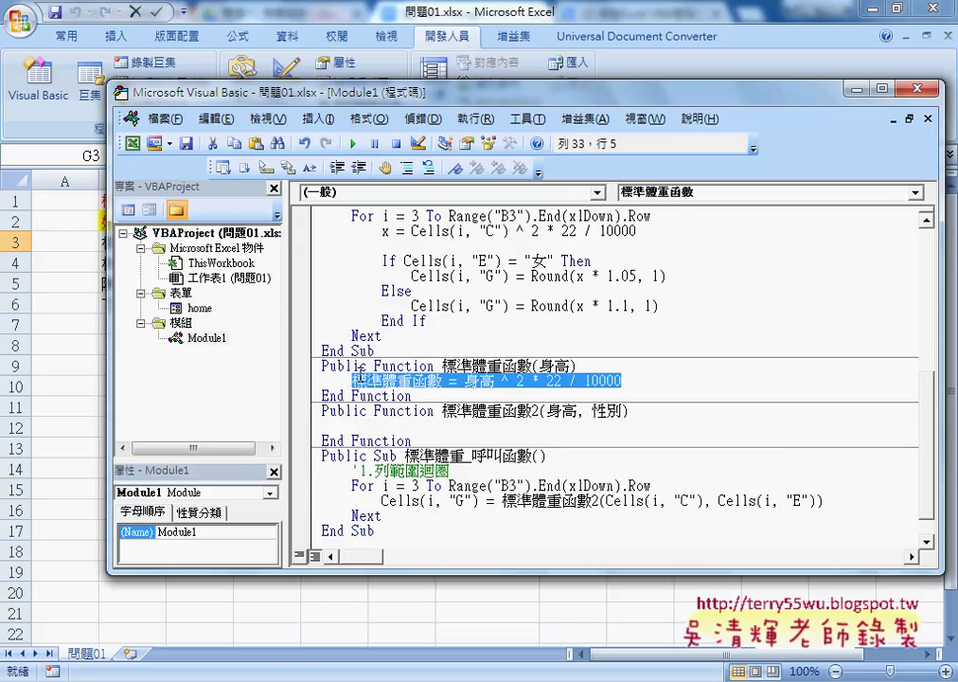
{"action": "left_click", "coordinate": [446, 383]}
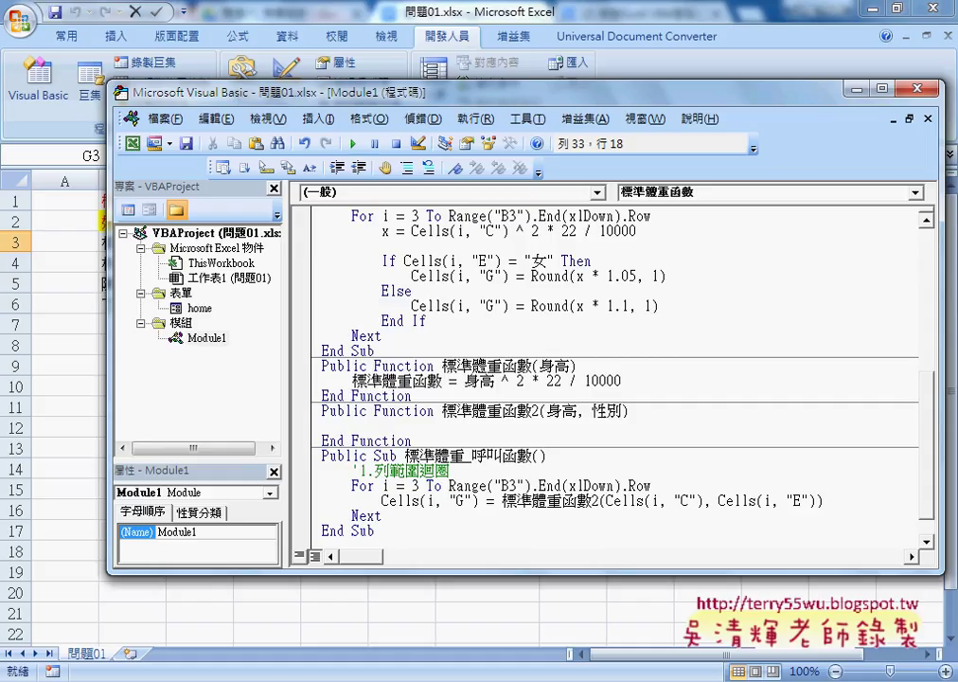
{"action": "key", "text": "Up"}
{"action": "left_click_drag", "start_coordinate": [441, 365], "coordinate": [533, 365]}
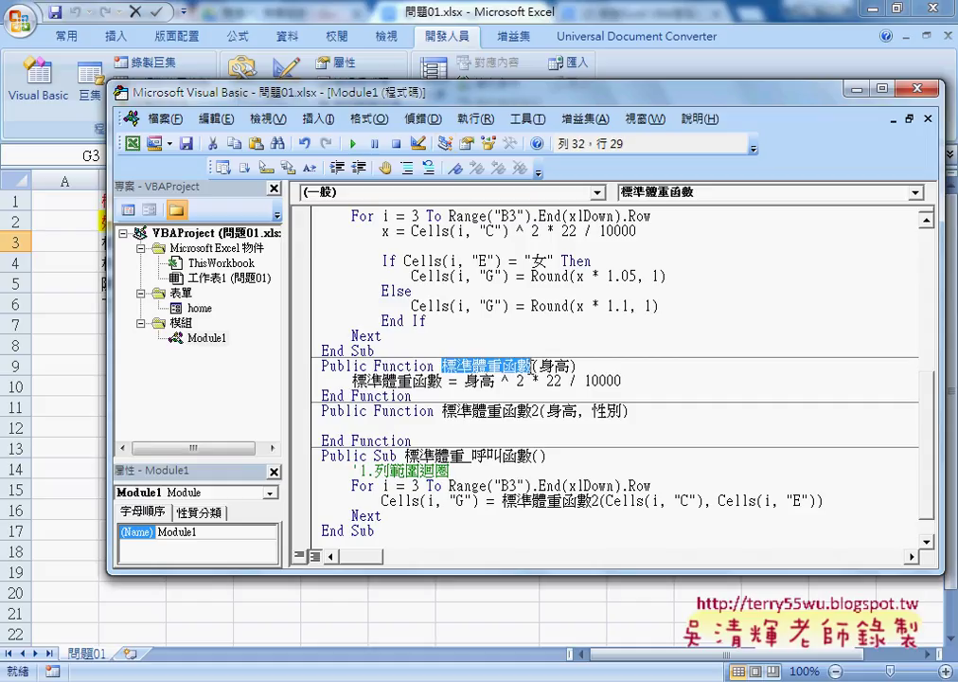
{"action": "left_click", "coordinate": [319, 119]}
{"action": "left_click", "coordinate": [336, 144]}
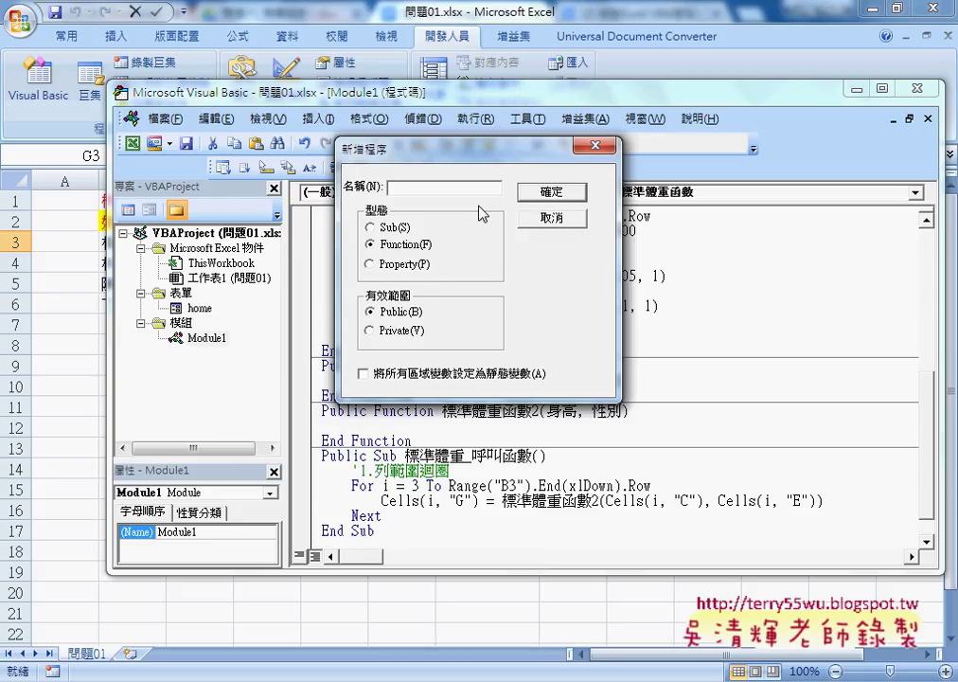
- Cancel the Add Procedure dialog
{"action": "left_click_drag", "start_coordinate": [460, 150], "coordinate": [470, 386]}
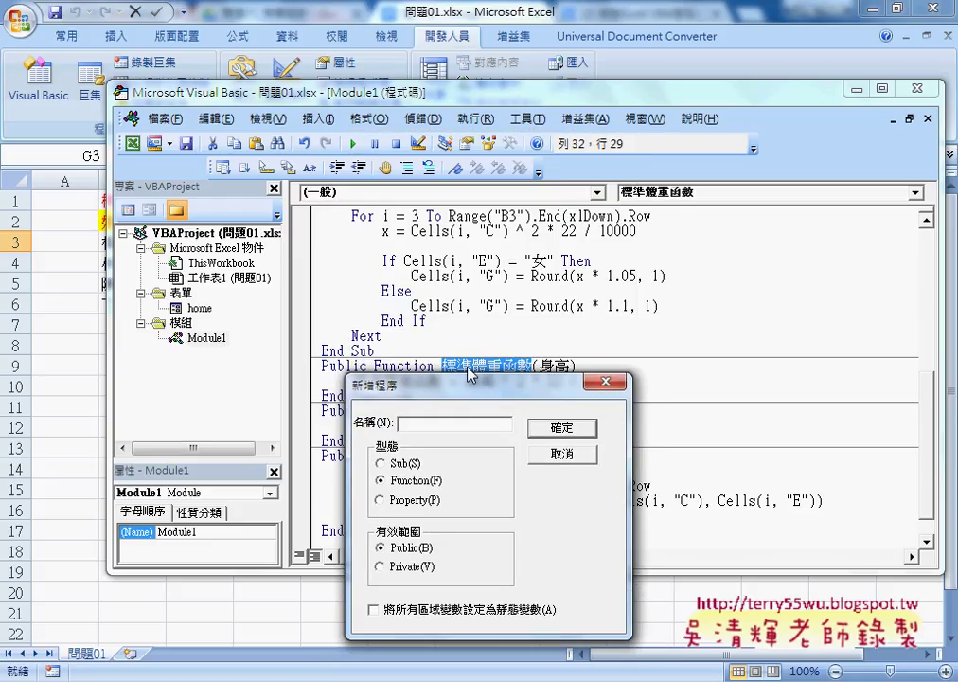
{"action": "left_click", "coordinate": [566, 456]}
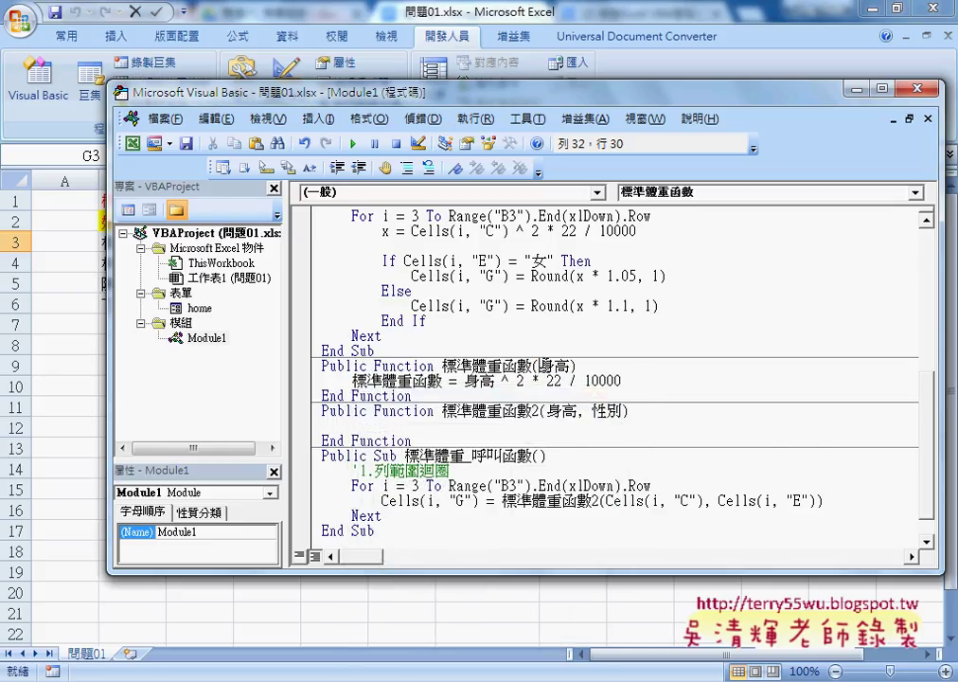
{"action": "double_click", "coordinate": [554, 366]}
{"action": "scroll", "coordinate": [571, 365], "scroll_direction": "up", "scroll_amount": 2}
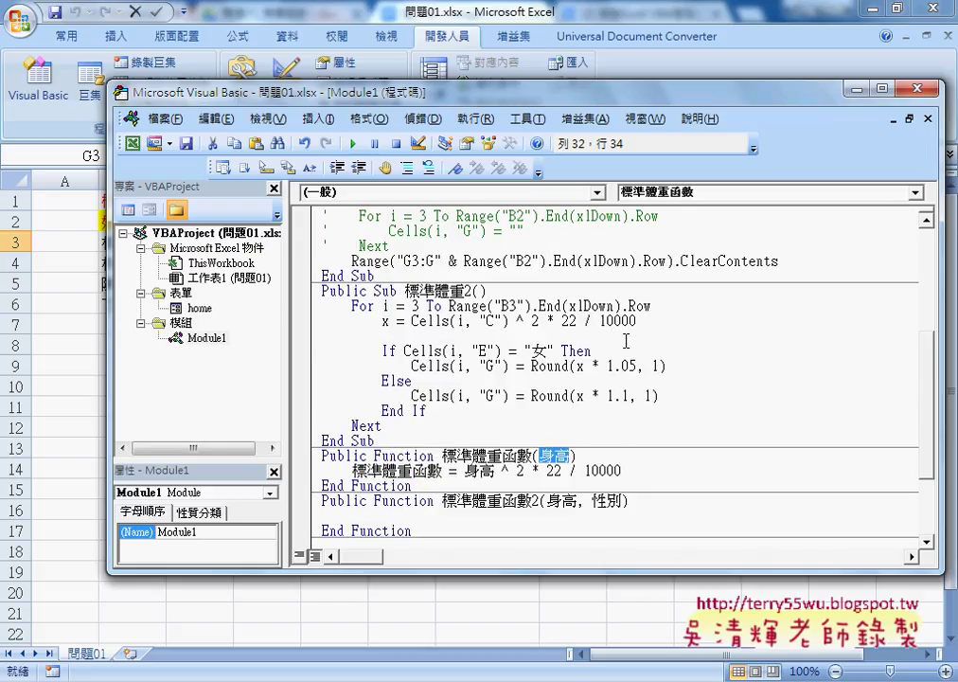
{"action": "left_click_drag", "start_coordinate": [412, 396], "coordinate": [509, 395]}
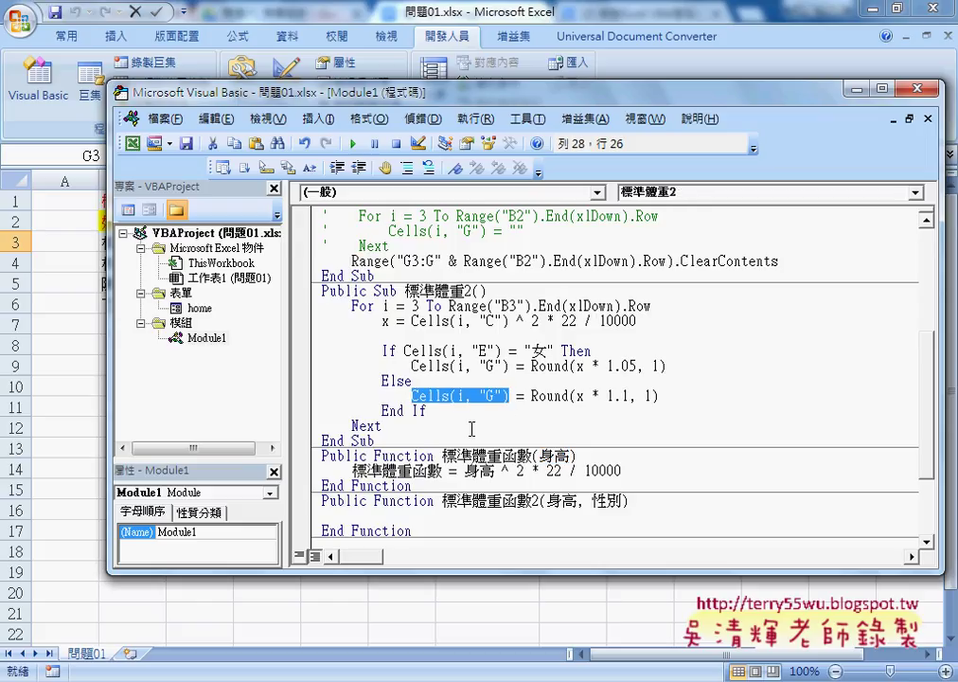
{"action": "left_click_drag", "start_coordinate": [442, 456], "coordinate": [456, 456]}
{"action": "double_click", "coordinate": [449, 456]}
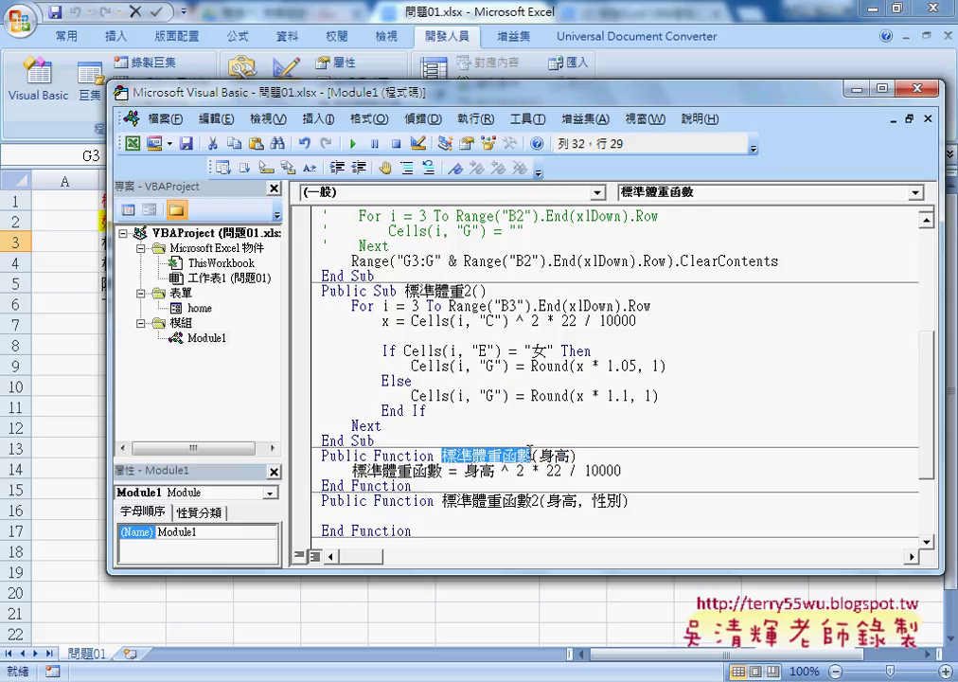
- Delete the 標準體重函數 = 身高 ^ 2 * 22 / 10000 line from 標準體重函數
{"action": "mouse_move", "coordinate": [355, 91]}
{"action": "left_mouse_down"}
{"action": "mouse_move", "coordinate": [527, 116]}
{"action": "mouse_move", "coordinate": [855, 127]}
{"action": "left_mouse_up"}
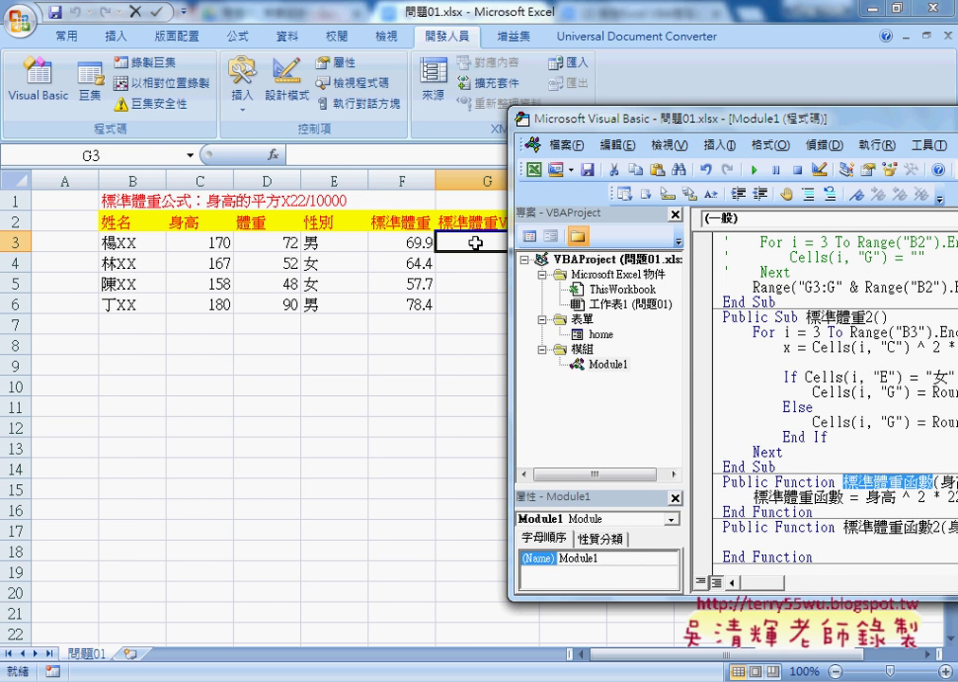
{"action": "left_click_drag", "start_coordinate": [734, 126], "coordinate": [438, 131]}
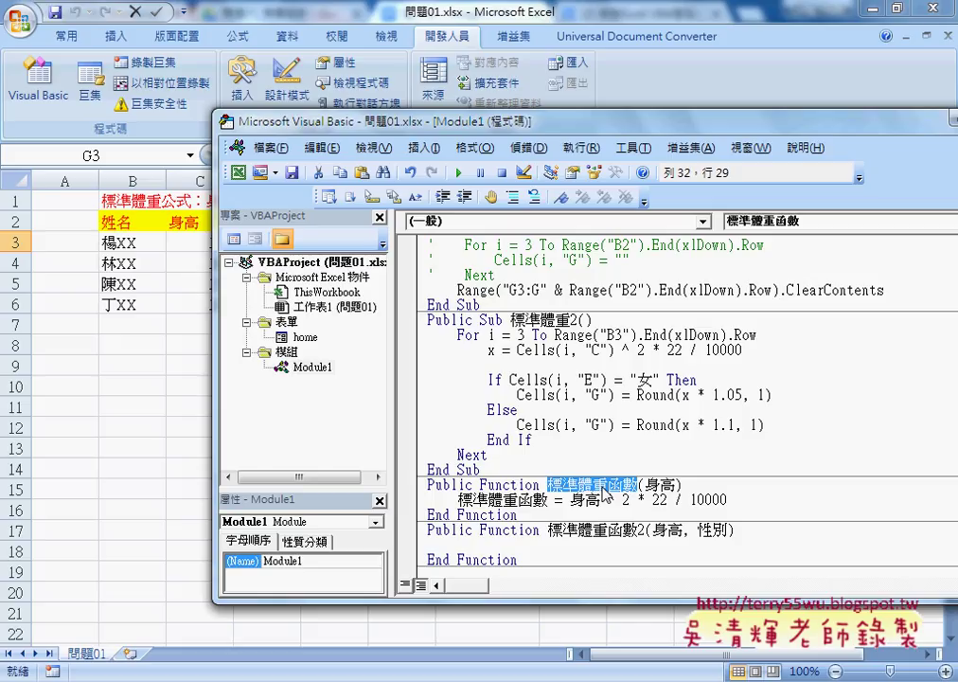
{"action": "left_click_drag", "start_coordinate": [459, 499], "coordinate": [750, 504]}
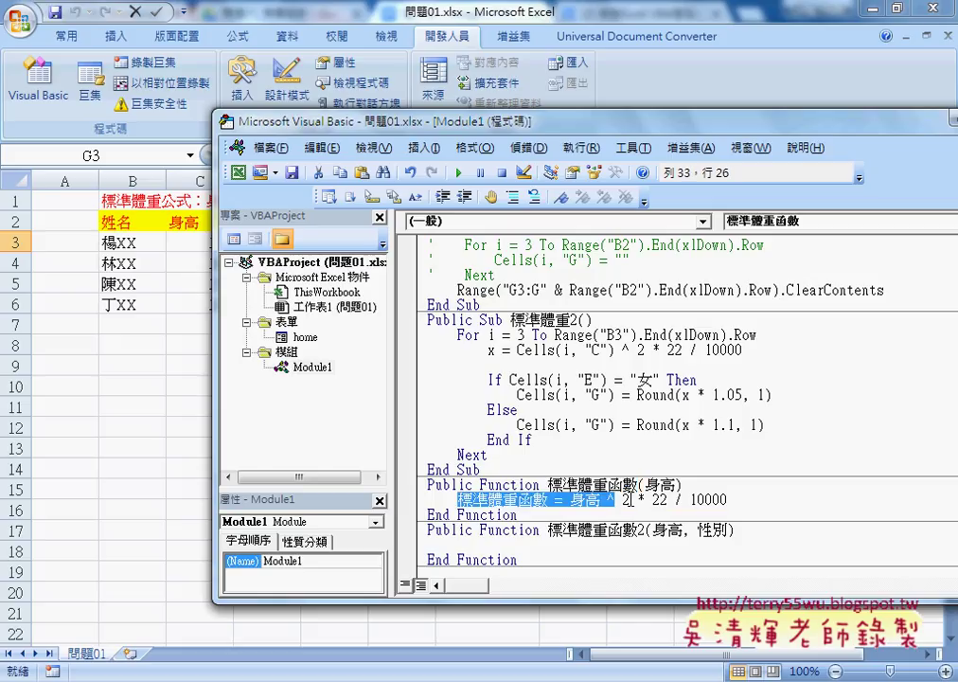
{"action": "key", "text": "Delete"}
- Start a 標準體重函數 = assignment line in the empty function body
{"action": "left_click_drag", "start_coordinate": [548, 485], "coordinate": [637, 485]}
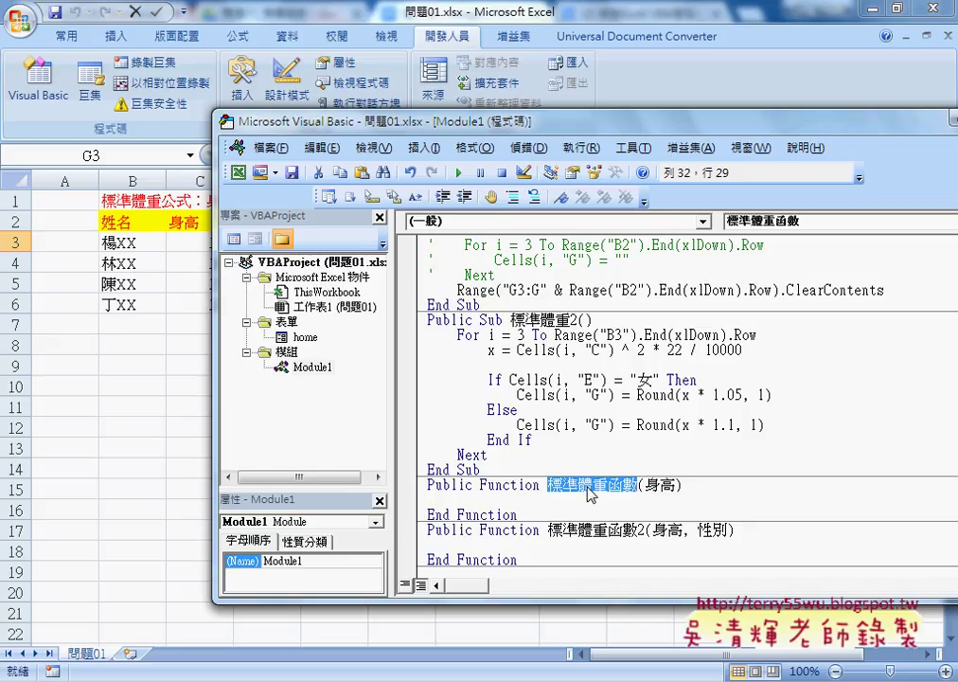
{"action": "left_click_drag", "start_coordinate": [645, 485], "coordinate": [674, 485]}
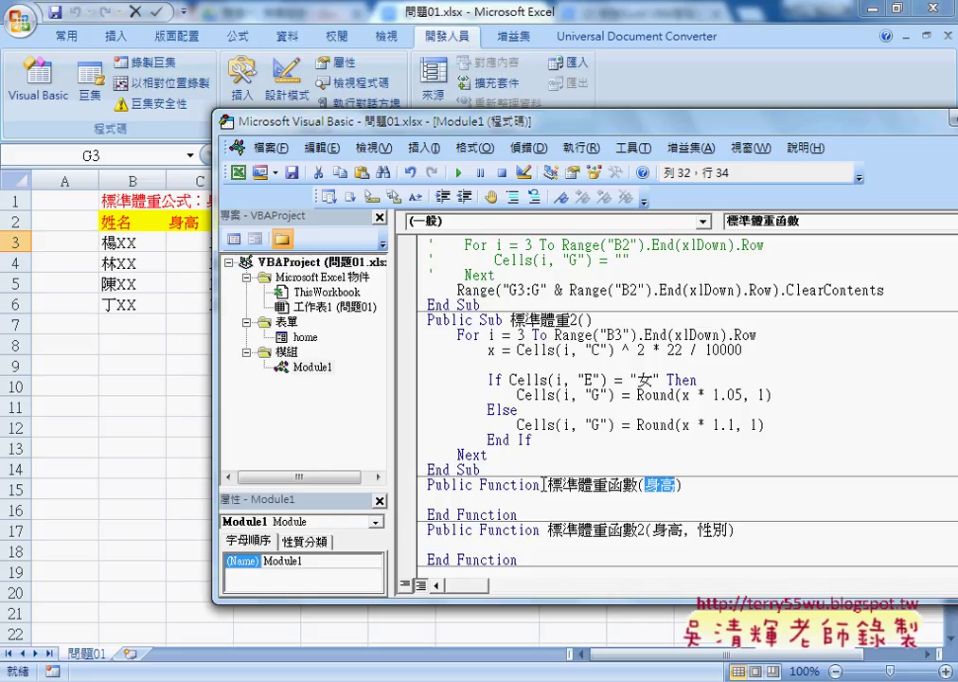
{"action": "mouse_move", "coordinate": [549, 485]}
{"action": "left_mouse_down"}
{"action": "mouse_move", "coordinate": [640, 486]}
{"action": "mouse_move", "coordinate": [539, 514]}
{"action": "left_mouse_up"}
{"action": "type", "text": "標準體重函數"}
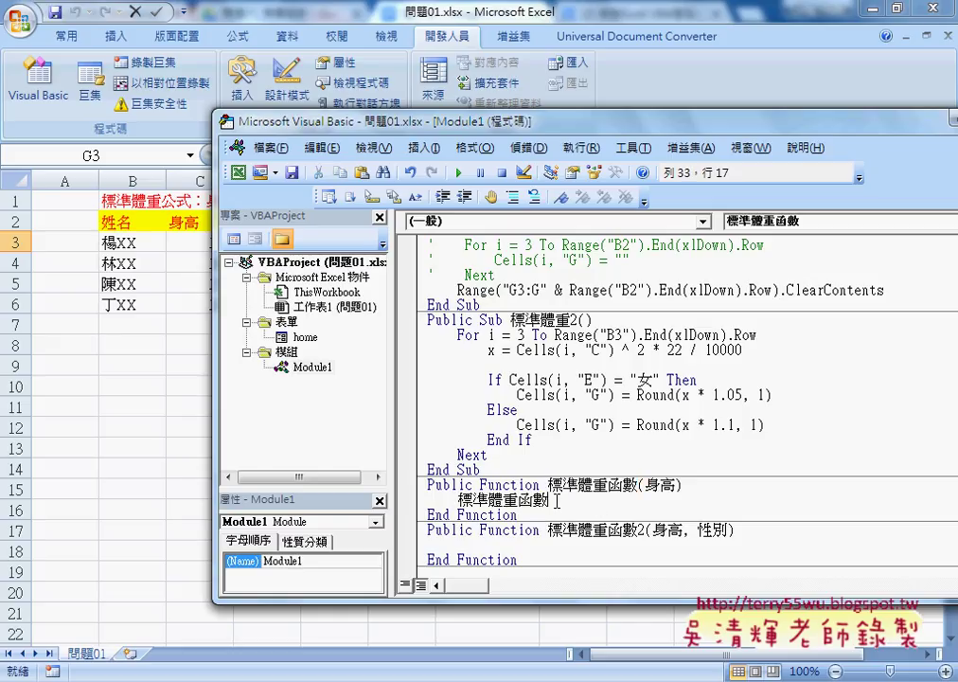
{"action": "type", "text": "="}
{"action": "mouse_move", "coordinate": [407, 111]}
{"action": "left_mouse_down"}
{"action": "mouse_move", "coordinate": [407, 204]}
{"action": "mouse_move", "coordinate": [274, 246]}
{"action": "left_mouse_up"}
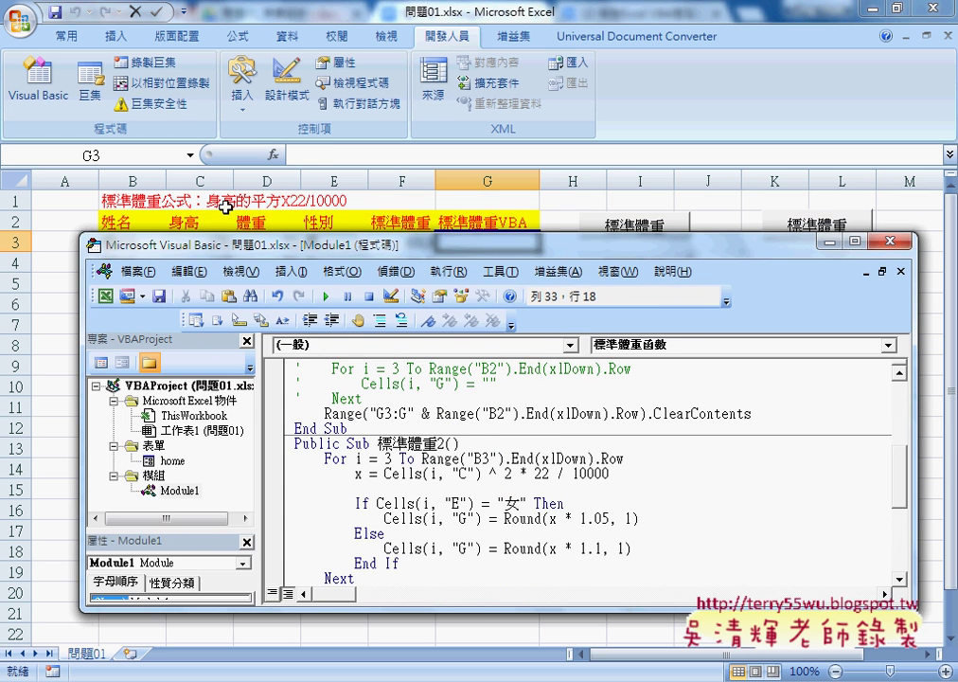
{"action": "scroll", "coordinate": [509, 493], "scroll_direction": "down", "scroll_amount": 3}
{"action": "scroll", "coordinate": [568, 468], "scroll_direction": "down", "scroll_amount": 1}
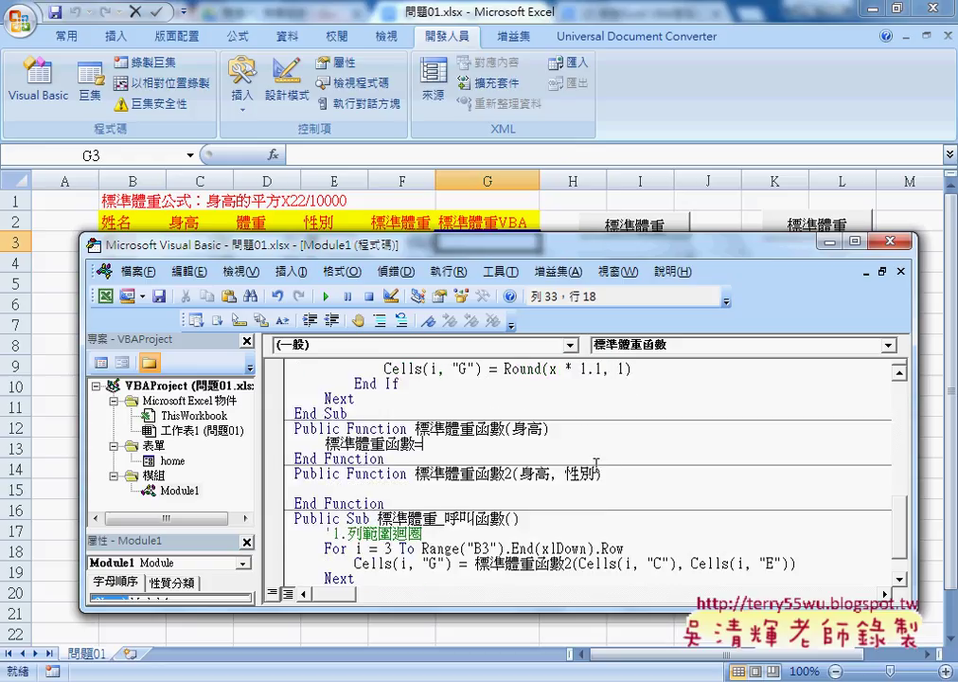
{"action": "left_click", "coordinate": [519, 435]}
{"action": "left_click", "coordinate": [478, 423]}
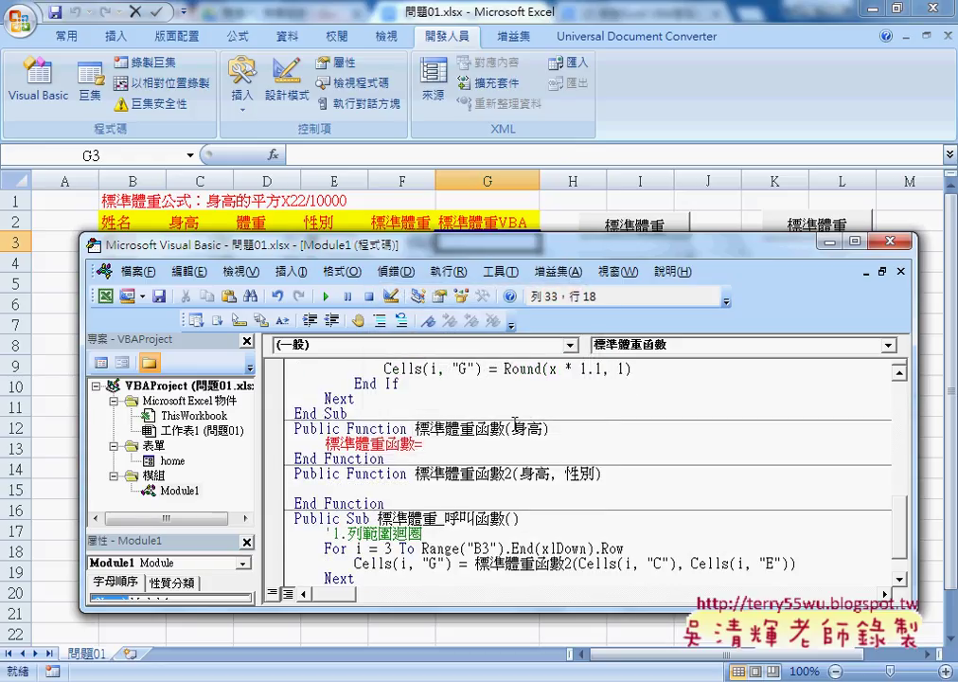
- Complete the line as 身高 ^ 2 * 22 / 10000 and set a breakpoint on it
{"action": "double_click", "coordinate": [529, 429]}
{"action": "key", "text": "ctrl+c"}
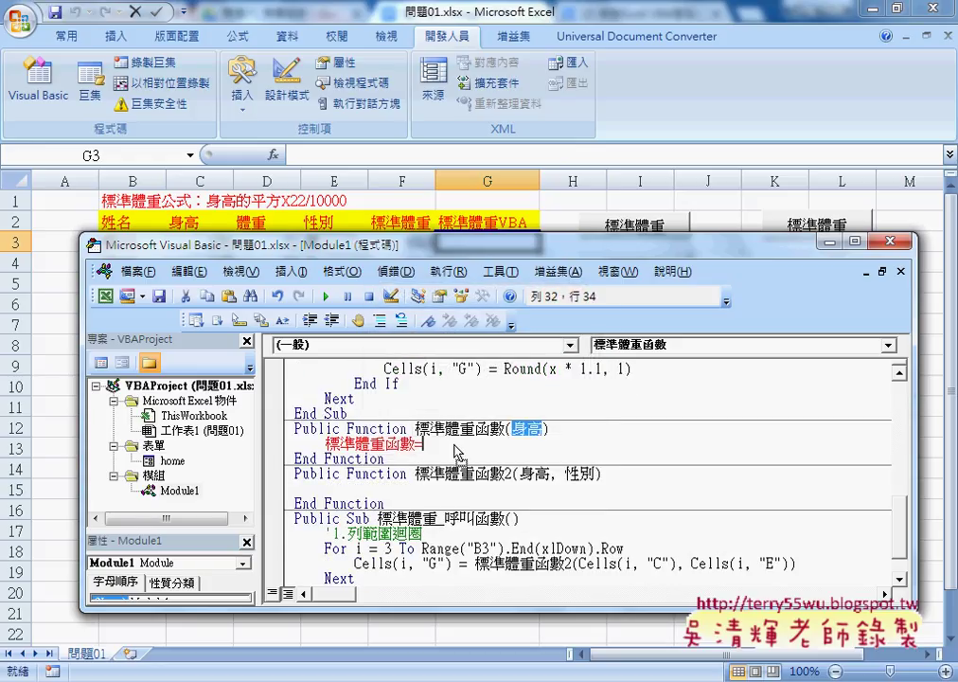
{"action": "left_click", "coordinate": [458, 451]}
{"action": "key", "text": "ctrl+v"}
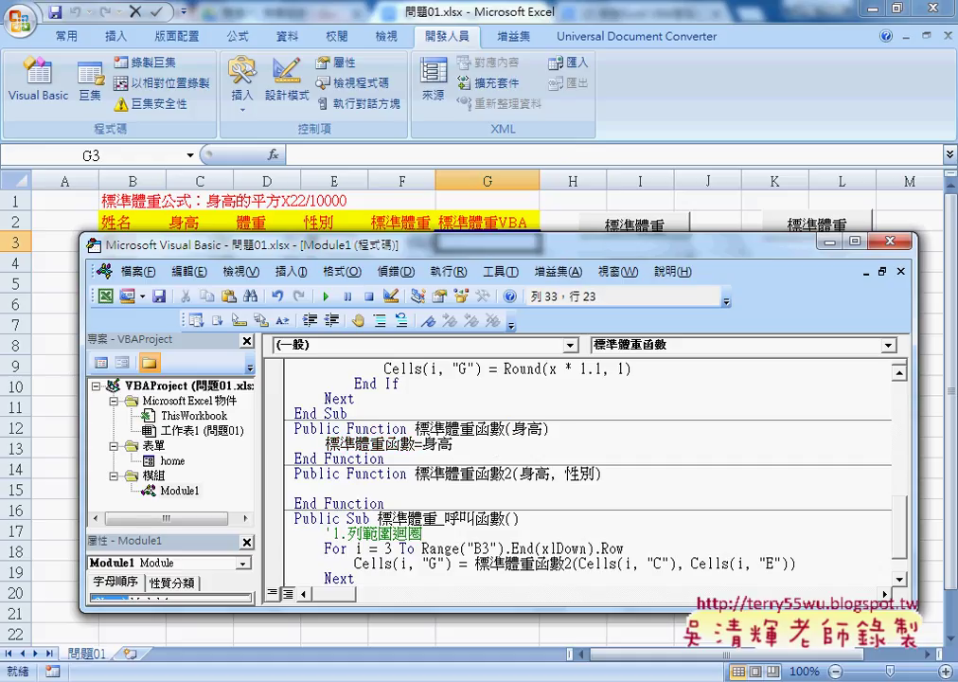
{"action": "type", "text": "^ 2"}
{"action": "type", "text": " *"}
{"action": "type", "text": "22/"}
{"action": "type", "text": "10000"}
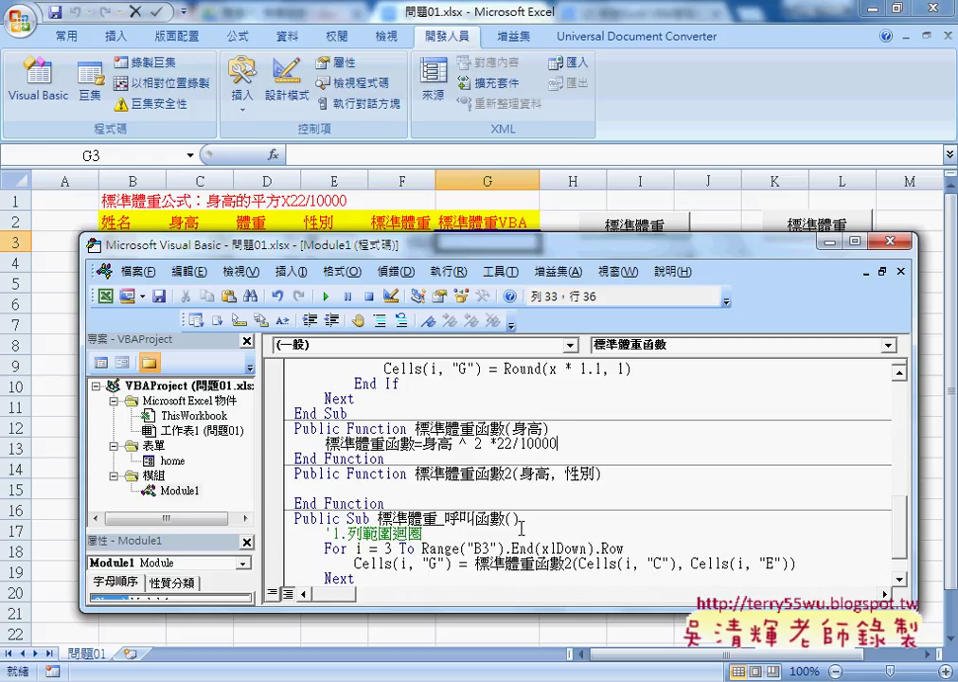
{"action": "left_click", "coordinate": [521, 527]}
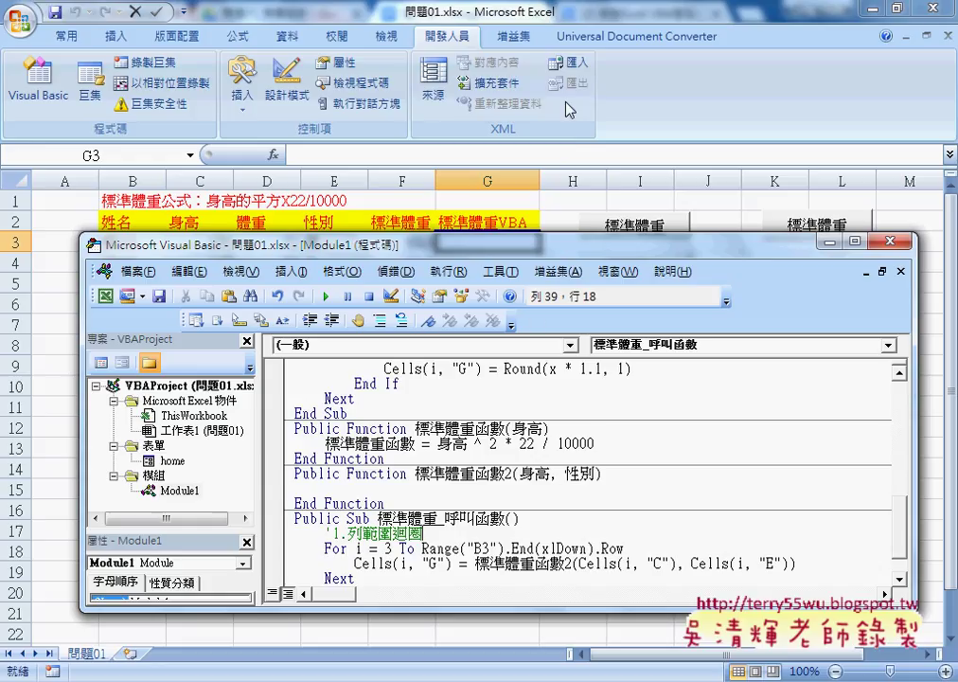
{"action": "left_click", "coordinate": [277, 448]}
- Enter =標準體重函數(C3) in G3 via the user-defined function list, previewing 63.58
{"action": "key", "text": "alt+F11"}
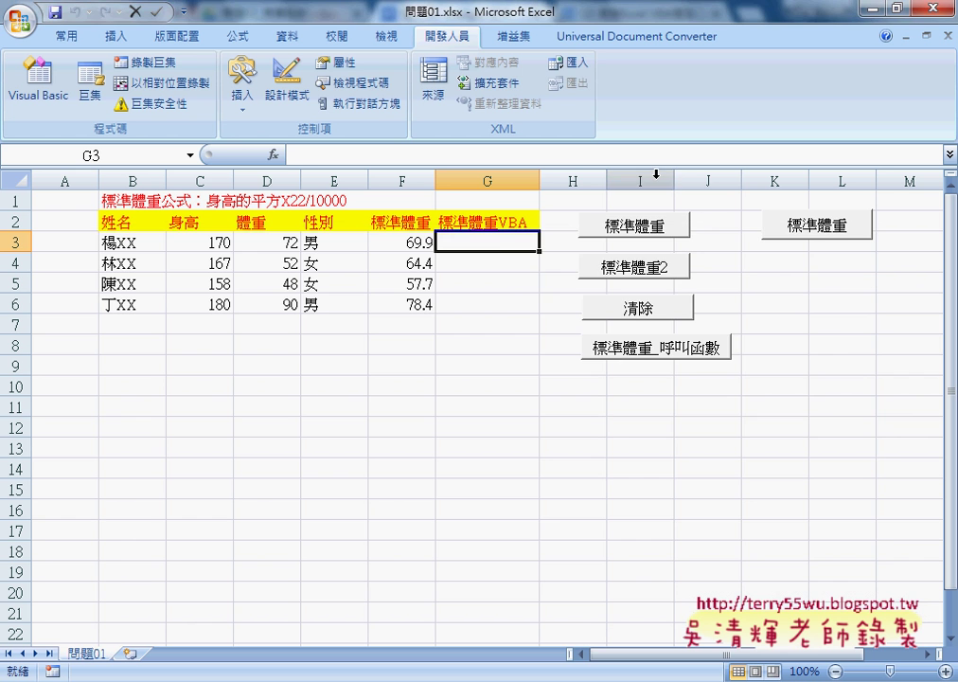
{"action": "left_click", "coordinate": [273, 155]}
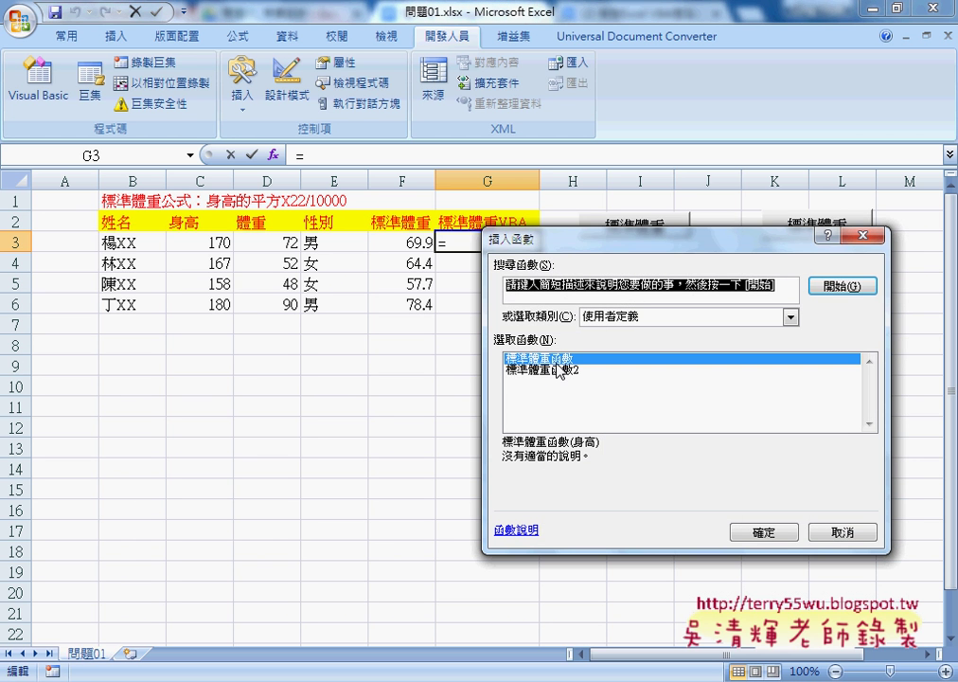
{"action": "left_click", "coordinate": [770, 533]}
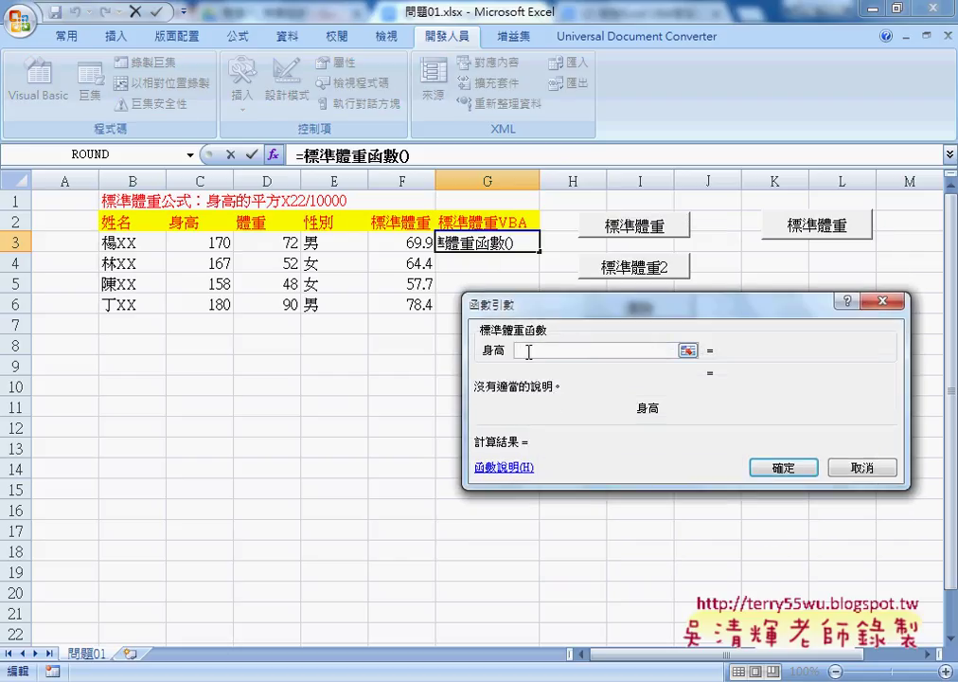
{"action": "left_click", "coordinate": [208, 243]}
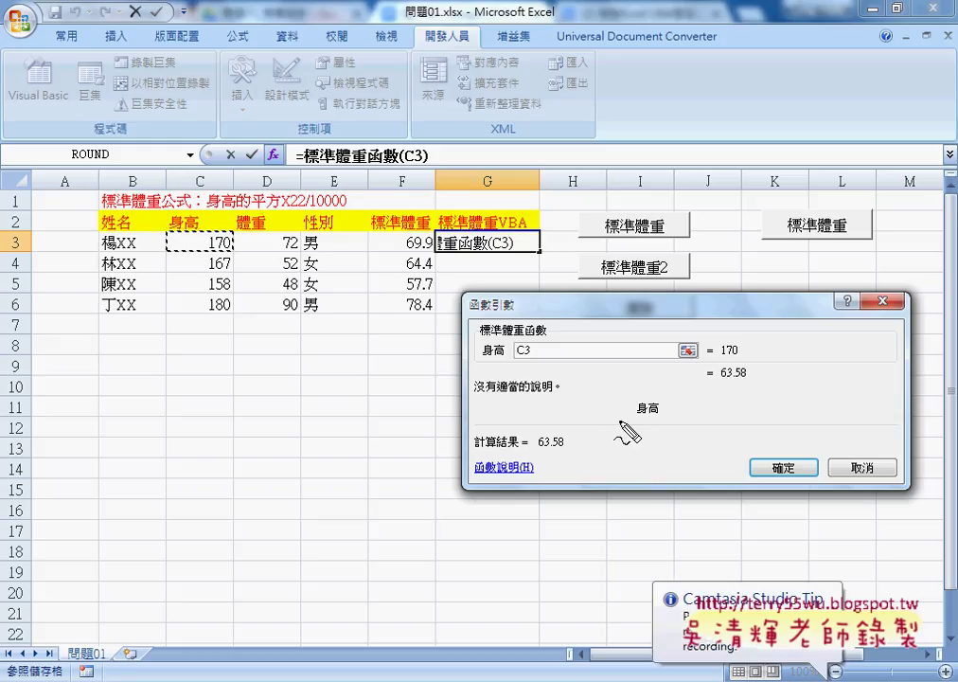
{"action": "mouse_move", "coordinate": [753, 367]}
{"action": "left_mouse_down"}
{"action": "mouse_move", "coordinate": [544, 243]}
{"action": "mouse_move", "coordinate": [578, 248]}
{"action": "left_mouse_up"}
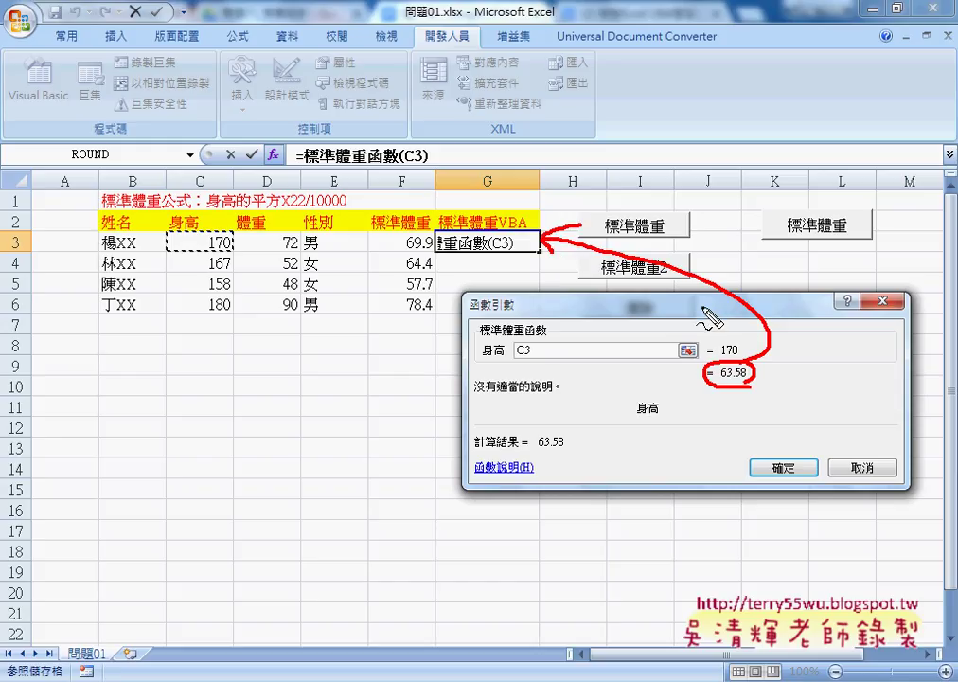
{"action": "key", "text": "Escape"}
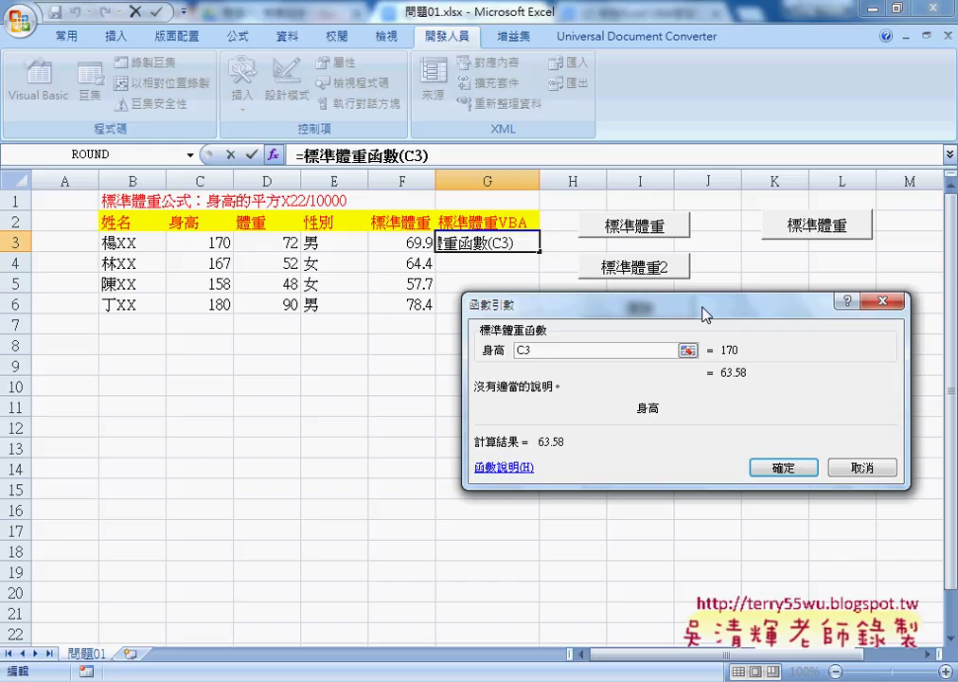
{"action": "left_click", "coordinate": [787, 468]}
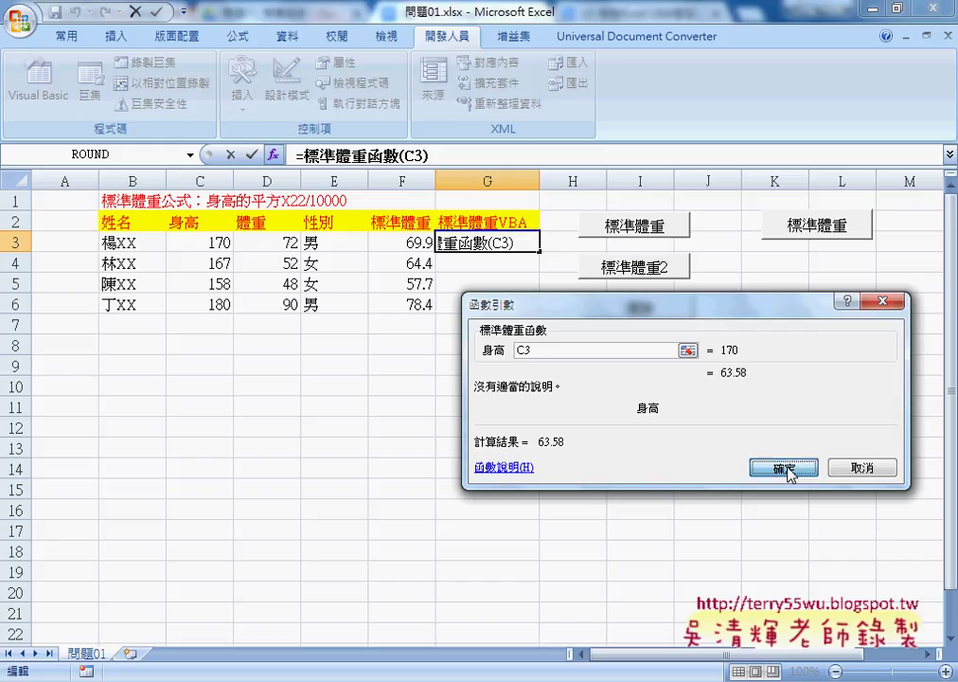
- Step with F8 to read 63.58, remove the breakpoint, and resume with F5
{"action": "mouse_move", "coordinate": [364, 446]}
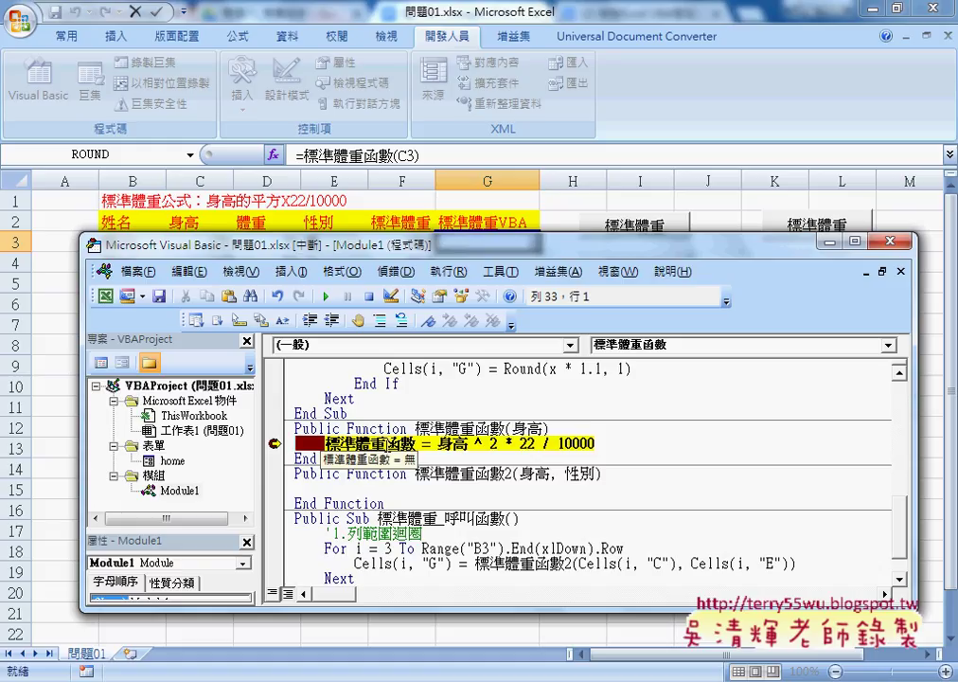
{"action": "key", "text": "F8"}
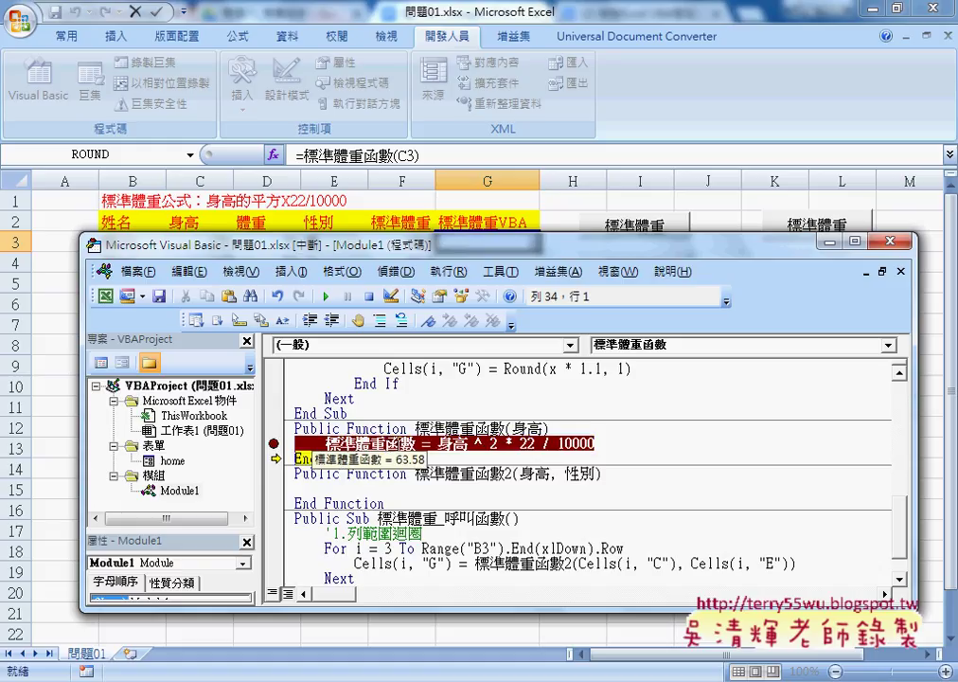
{"action": "left_click_drag", "start_coordinate": [438, 443], "coordinate": [590, 445]}
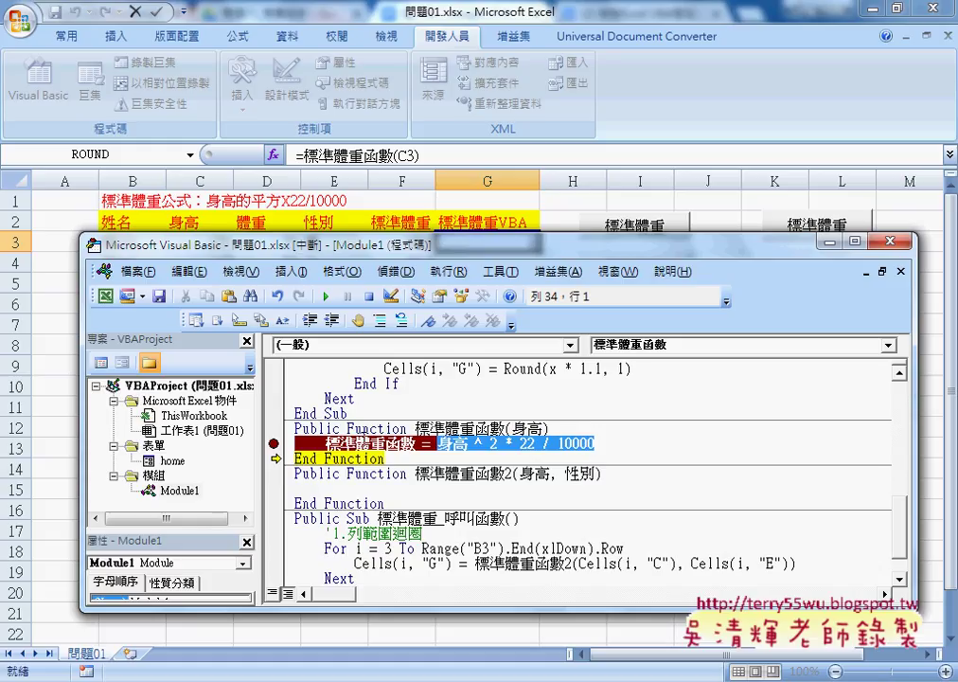
{"action": "mouse_move", "coordinate": [327, 445]}
{"action": "left_click", "coordinate": [274, 443]}
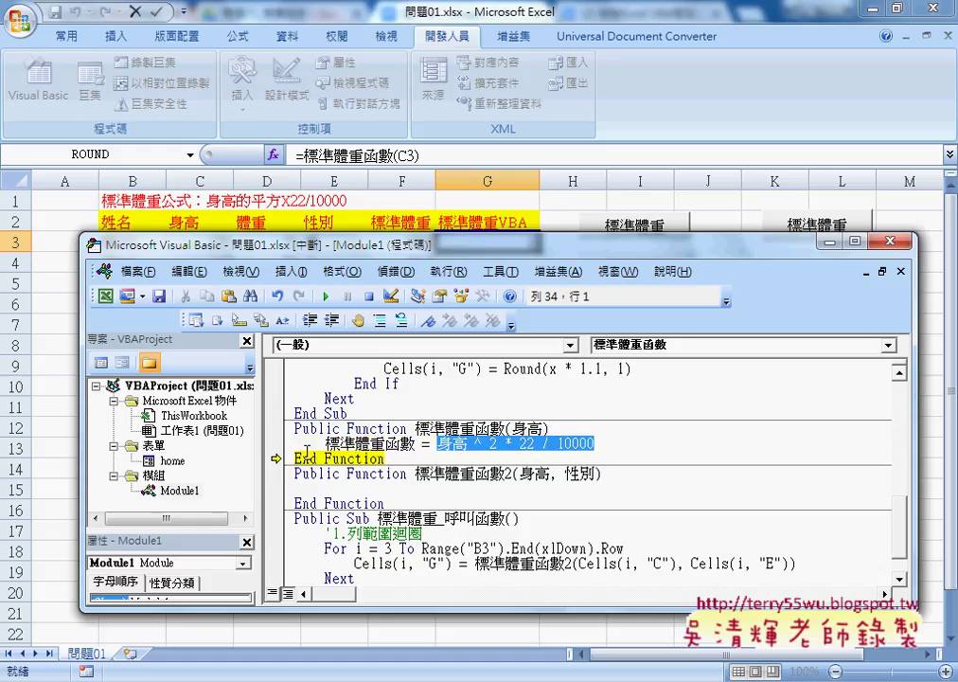
{"action": "key", "text": "F5"}
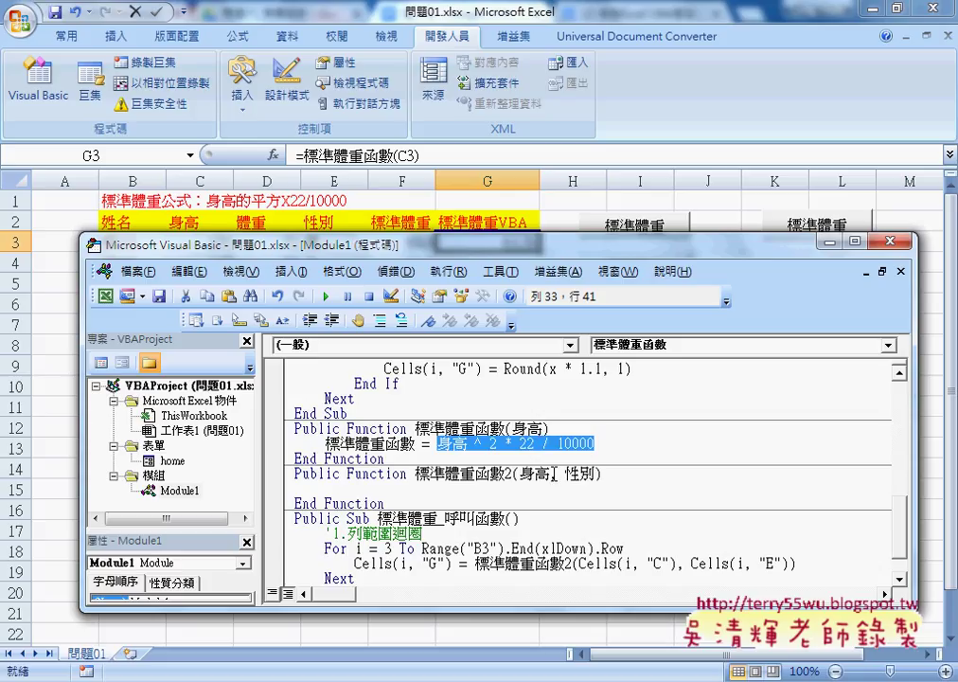
- Look over the 標準體重函數2 header's 身高 and 性別 parameters, leaving the code unchanged
{"action": "left_click", "coordinate": [417, 472]}
{"action": "double_click", "coordinate": [417, 472]}
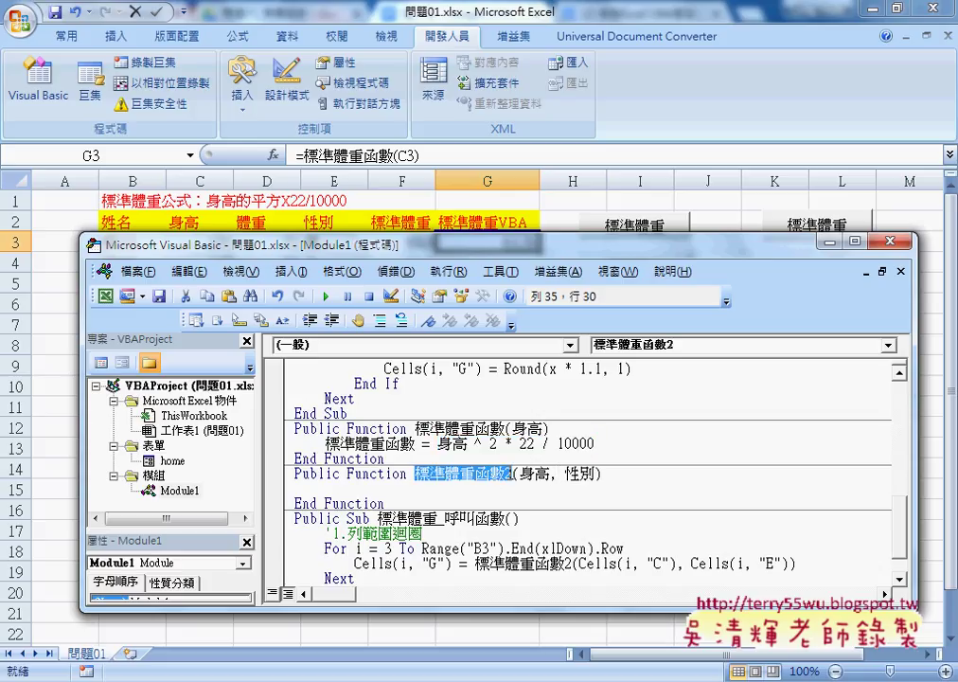
{"action": "left_click", "coordinate": [555, 475]}
{"action": "left_click", "coordinate": [584, 473]}
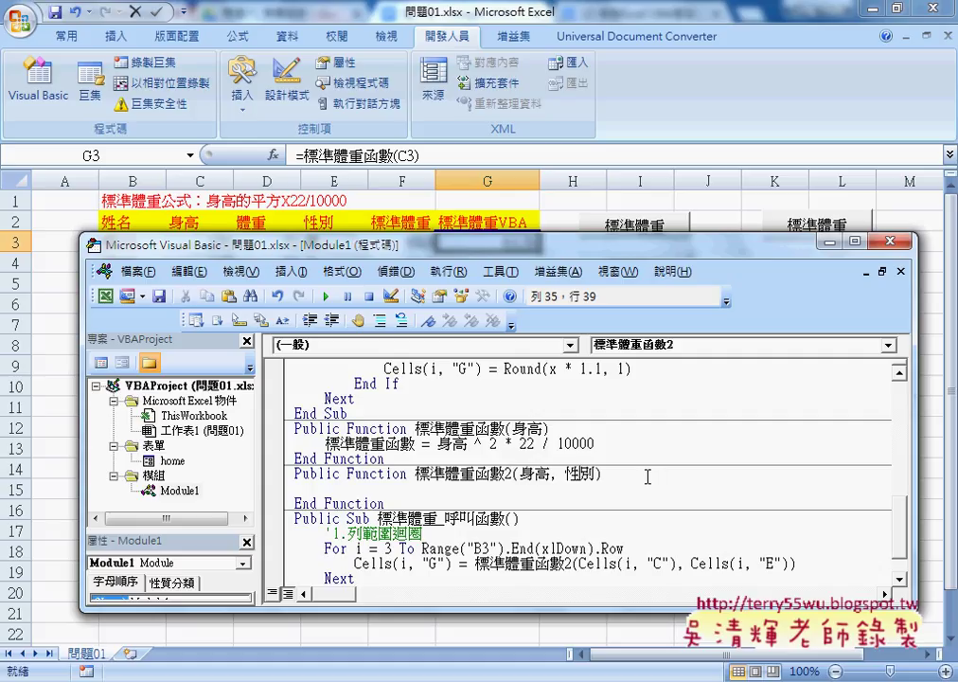
{"action": "left_click", "coordinate": [651, 476]}
{"action": "key", "text": "Return"}
{"action": "key", "text": "Delete"}
- Make the code window taller and select 標準體重's lines from x = Cells… to End If
{"action": "mouse_move", "coordinate": [506, 234]}
{"action": "left_mouse_down"}
{"action": "mouse_move", "coordinate": [617, 186]}
{"action": "mouse_move", "coordinate": [617, 81]}
{"action": "left_mouse_up"}
{"action": "scroll", "coordinate": [420, 414], "scroll_direction": "up", "scroll_amount": 2}
{"action": "scroll", "coordinate": [419, 414], "scroll_direction": "up", "scroll_amount": 2}
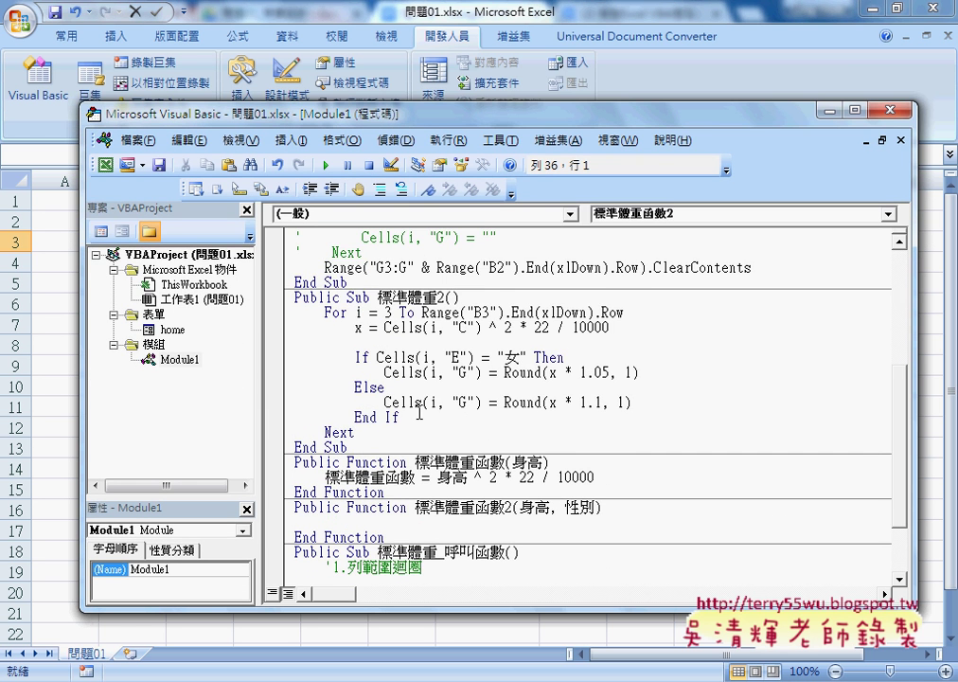
{"action": "scroll", "coordinate": [419, 414], "scroll_direction": "up", "scroll_amount": 1}
{"action": "scroll", "coordinate": [420, 414], "scroll_direction": "up", "scroll_amount": 4}
{"action": "scroll", "coordinate": [381, 363], "scroll_direction": "up", "scroll_amount": 1}
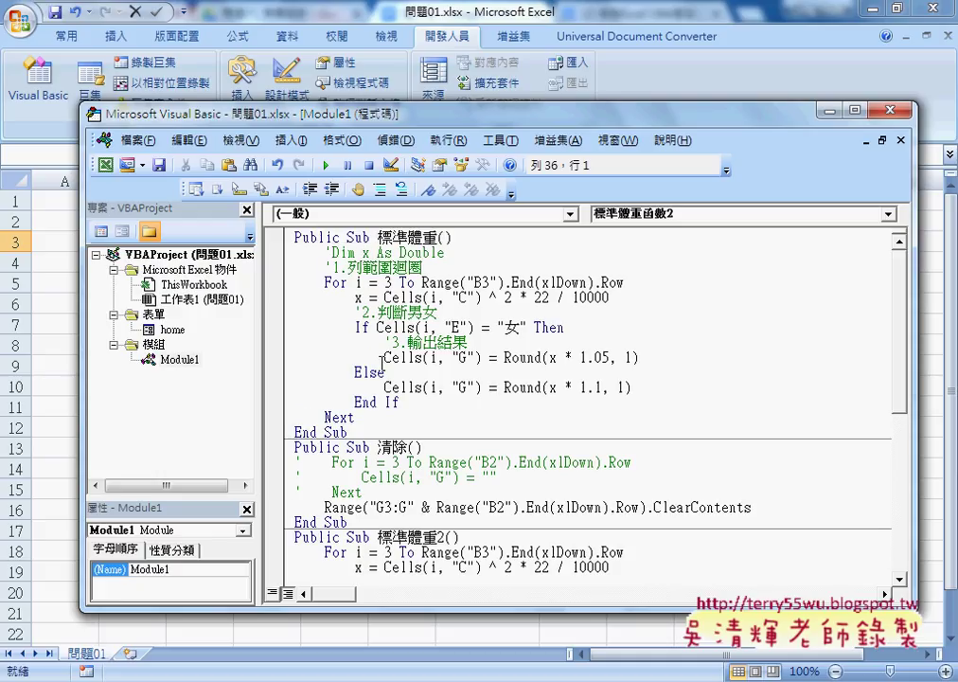
{"action": "left_click_drag", "start_coordinate": [400, 403], "coordinate": [284, 299]}
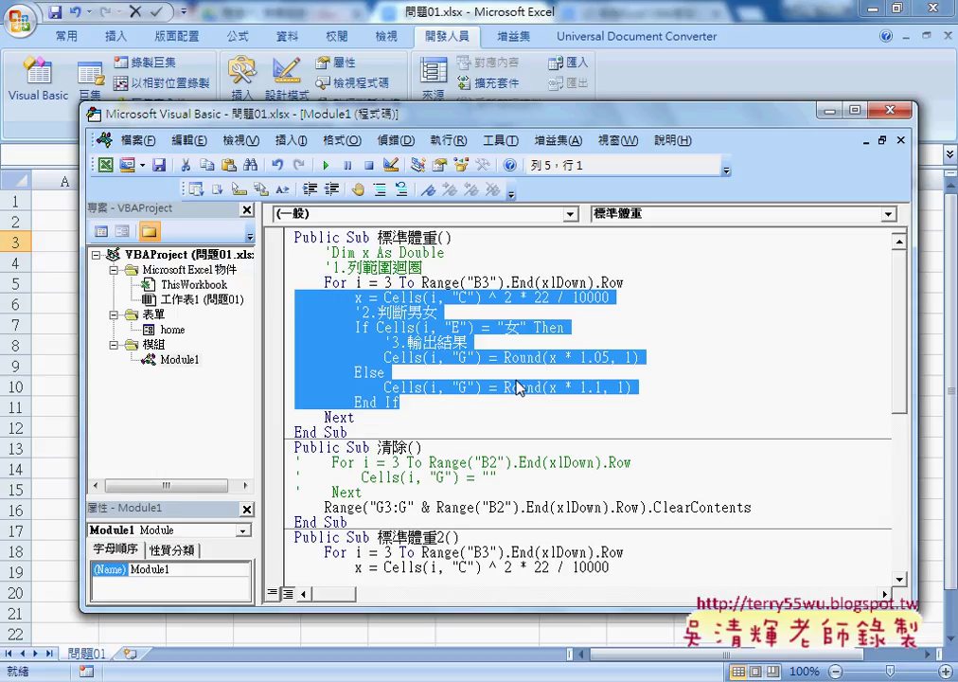
- Copy the selected 標準體重 code and paste it into 標準體重函數2's empty body
{"action": "right_click", "coordinate": [442, 358]}
{"action": "left_click", "coordinate": [480, 388]}
{"action": "scroll", "coordinate": [427, 408], "scroll_direction": "down", "scroll_amount": 6}
{"action": "scroll", "coordinate": [379, 416], "scroll_direction": "down", "scroll_amount": 1}
{"action": "left_click", "coordinate": [330, 431]}
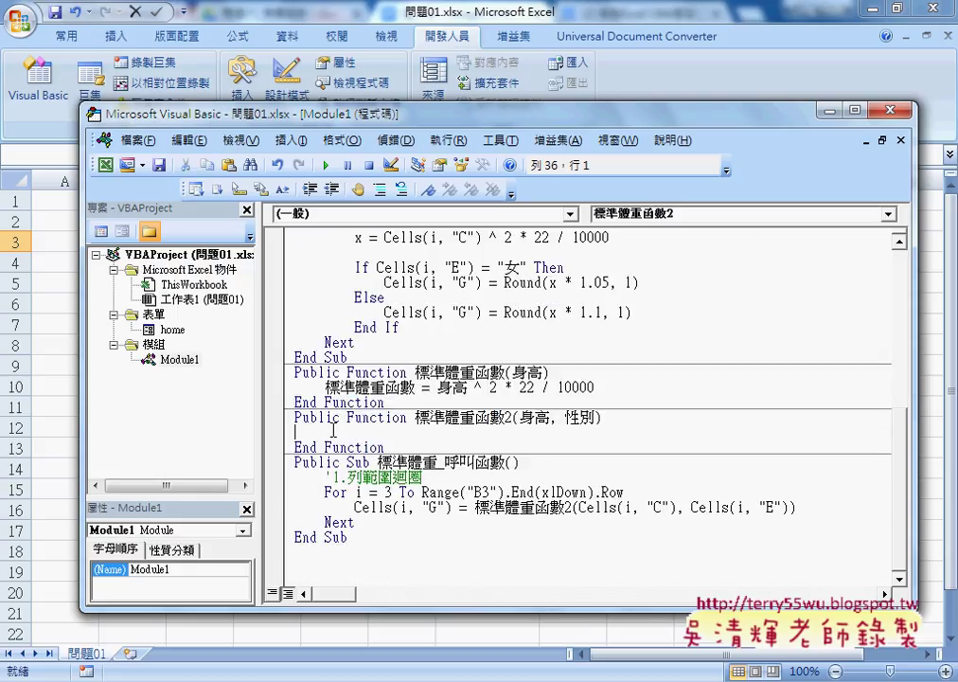
{"action": "key", "text": "ctrl+v"}
- Unindent the pasted block in 標準體重函數2 by one level
{"action": "left_click_drag", "start_coordinate": [405, 537], "coordinate": [282, 440]}
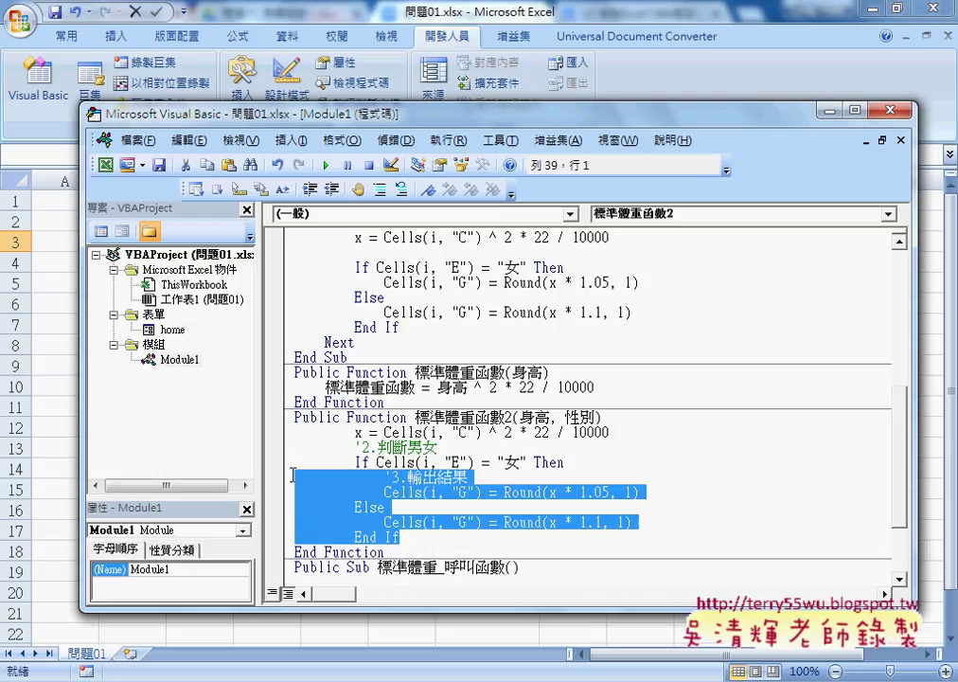
{"action": "key", "text": "shift+Tab"}
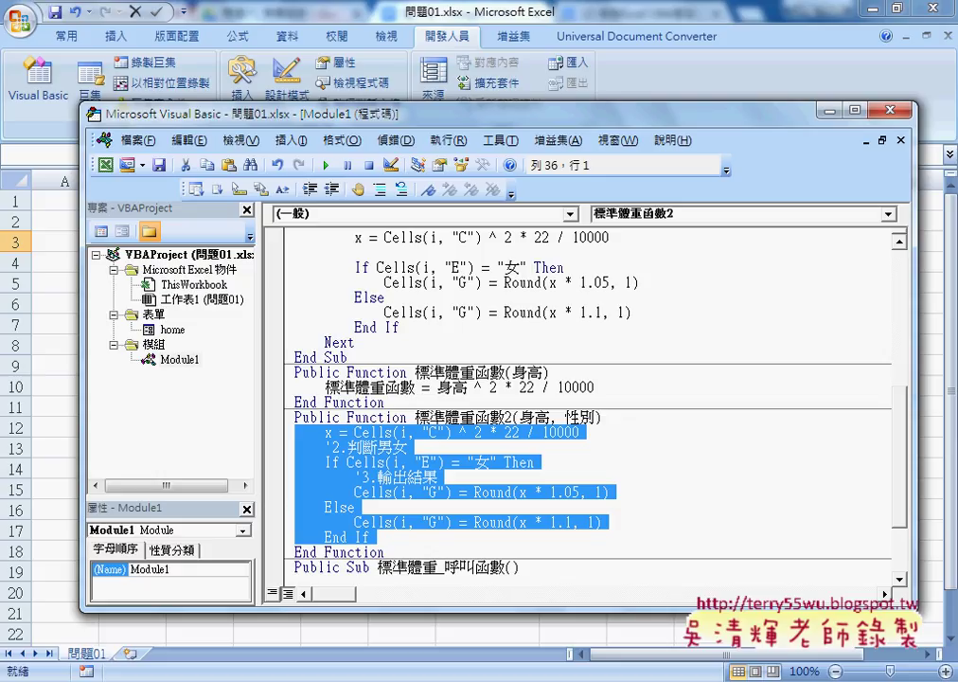
{"action": "left_click", "coordinate": [428, 449]}
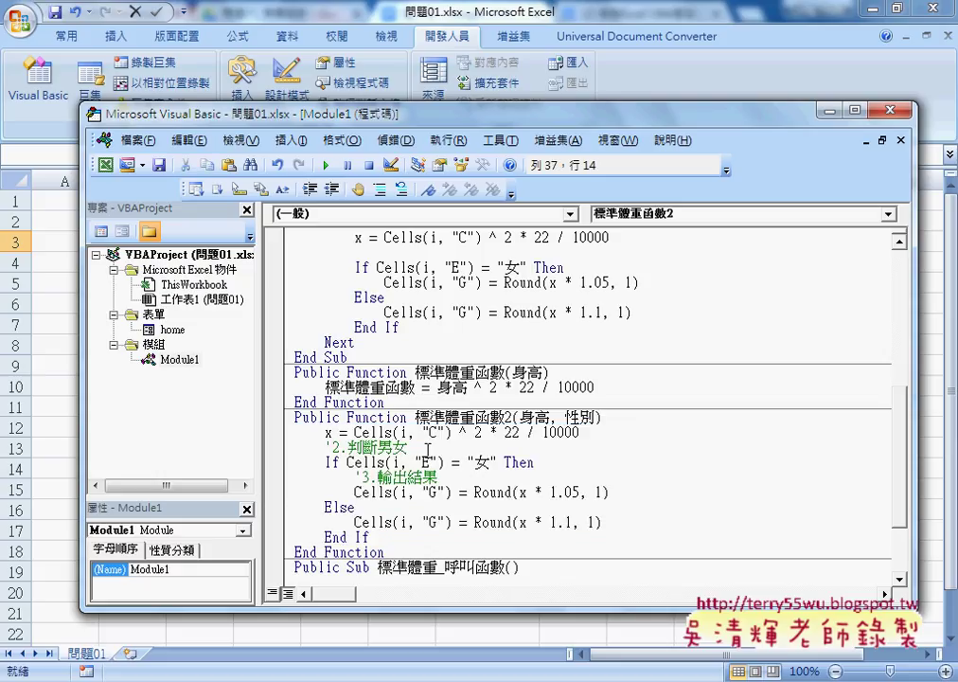
- Replace Cells(i, "C") on the x line with the 身高 parameter
{"action": "left_click", "coordinate": [581, 433]}
{"action": "left_click_drag", "start_coordinate": [581, 433], "coordinate": [484, 433]}
{"action": "left_click_drag", "start_coordinate": [355, 433], "coordinate": [386, 432]}
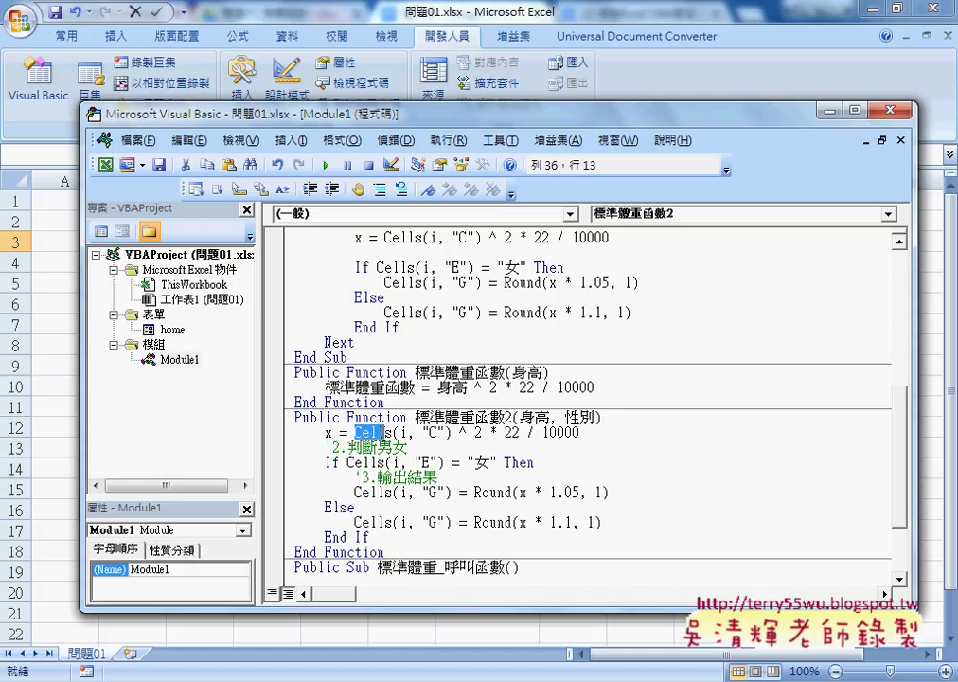
{"action": "key", "text": "shift+Right"}
{"action": "key", "text": "shift+Right"}
{"action": "key", "text": "shift+Right"}
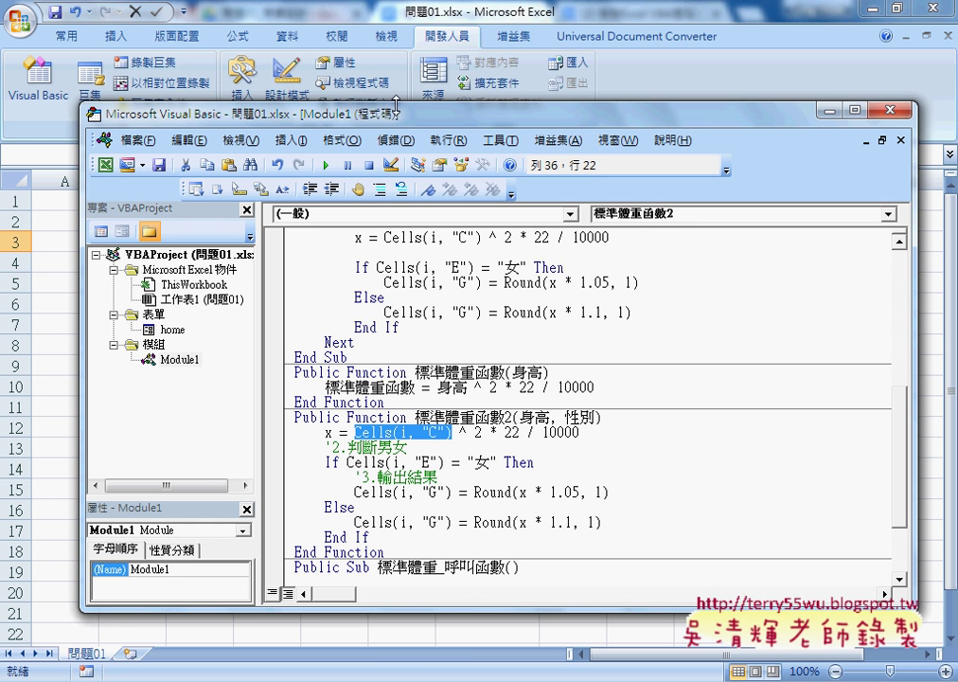
{"action": "left_click_drag", "start_coordinate": [393, 113], "coordinate": [388, 284]}
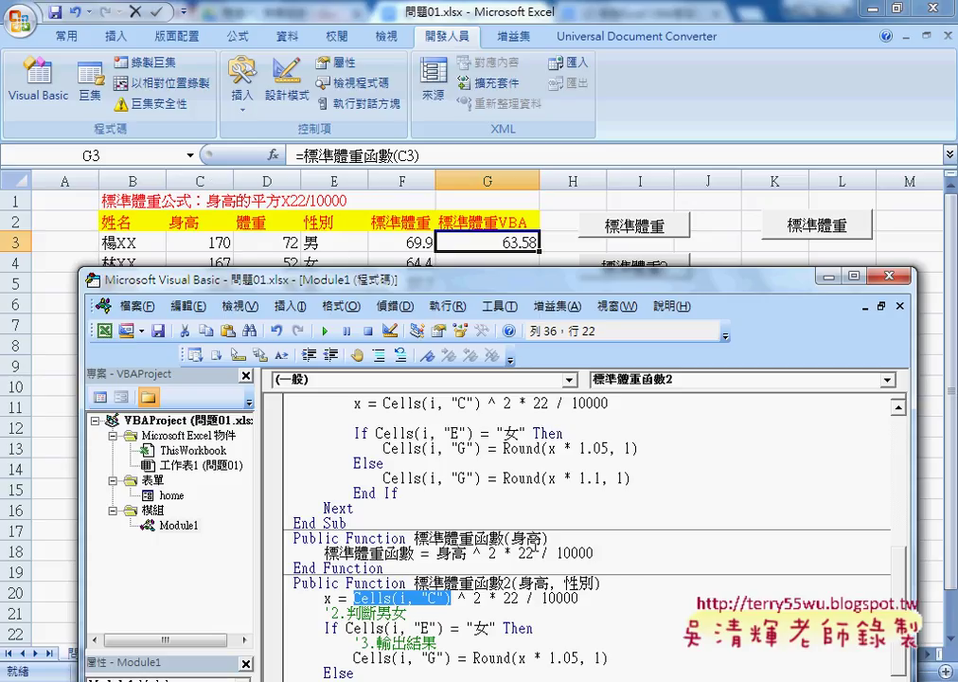
{"action": "left_click_drag", "start_coordinate": [549, 583], "coordinate": [521, 585]}
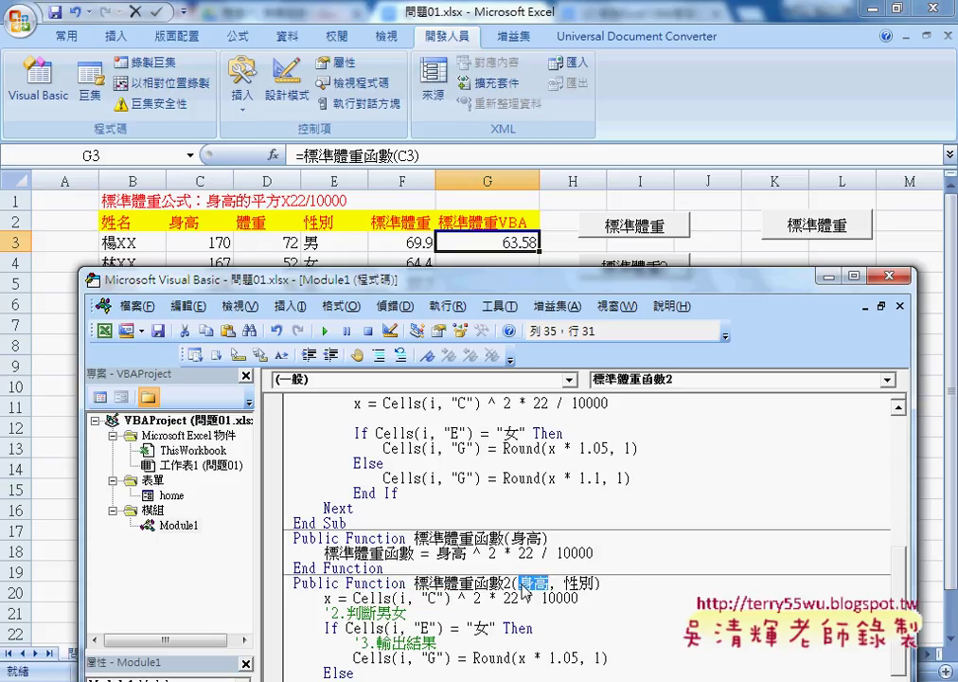
{"action": "left_click_drag", "start_coordinate": [347, 597], "coordinate": [453, 598]}
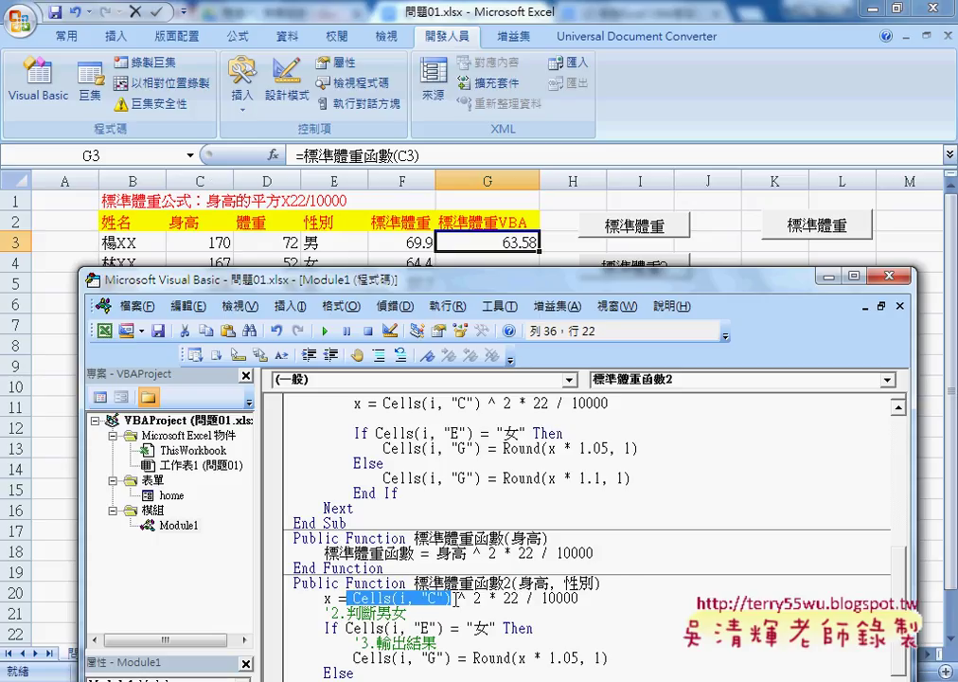
{"action": "type", "text": "身高"}
- Replace Cells(i, "E") in the If test with the 性別 parameter
{"action": "scroll", "coordinate": [457, 597], "scroll_direction": "down", "scroll_amount": 1}
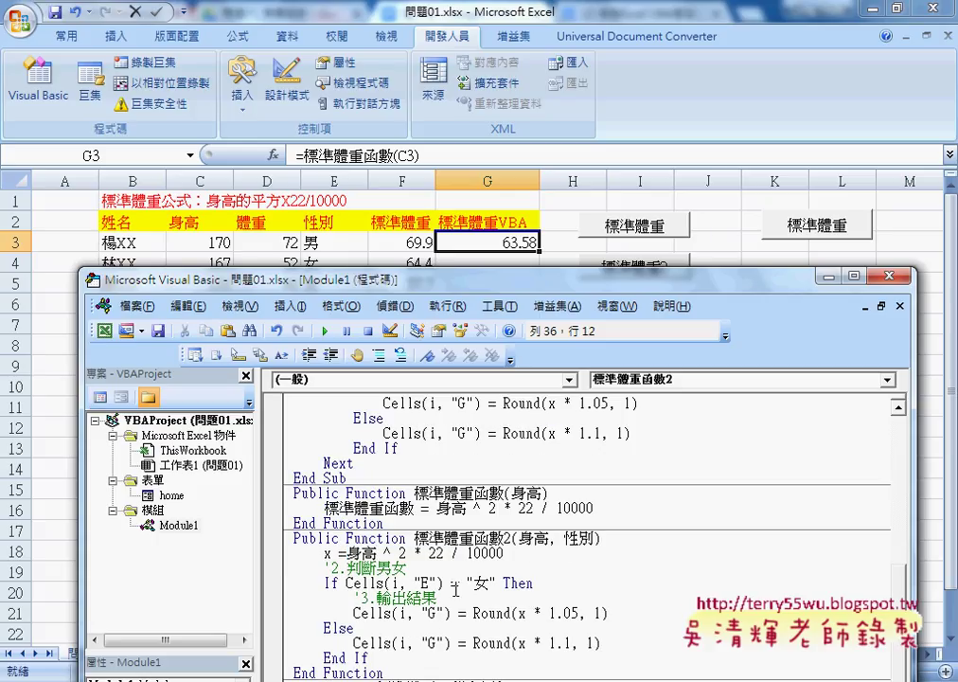
{"action": "left_click_drag", "start_coordinate": [564, 538], "coordinate": [597, 538]}
{"action": "key", "text": "ctrl+c"}
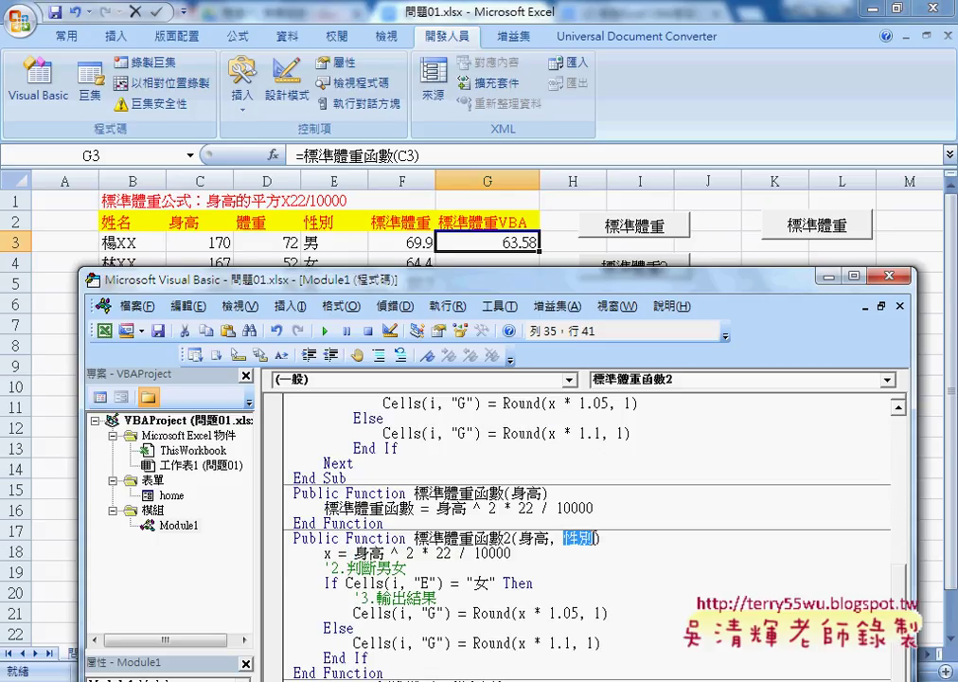
{"action": "left_click_drag", "start_coordinate": [443, 583], "coordinate": [347, 582]}
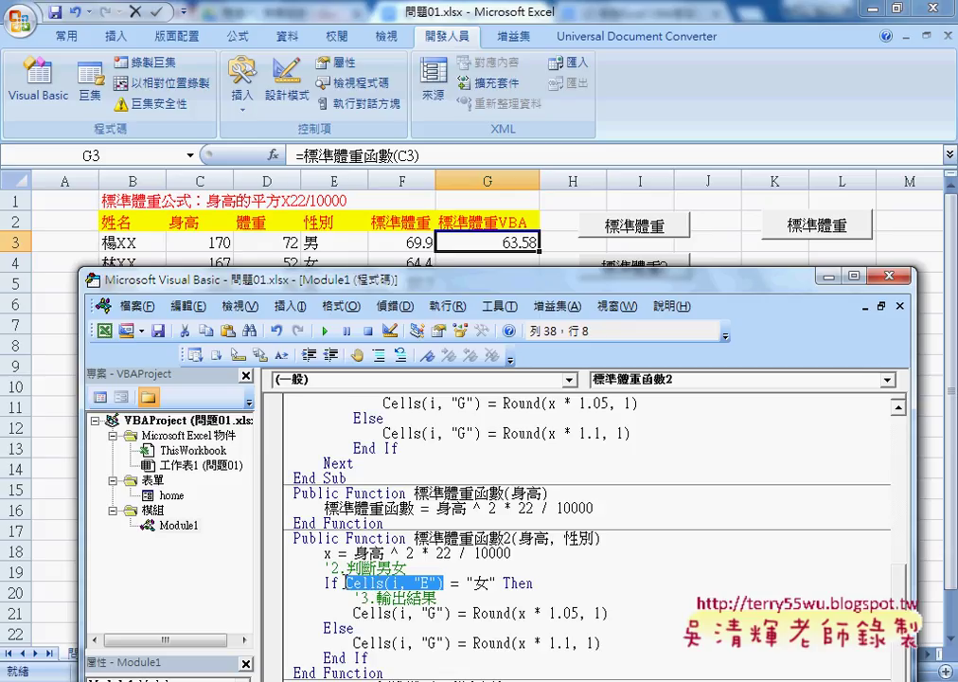
{"action": "key", "text": "ctrl+v"}
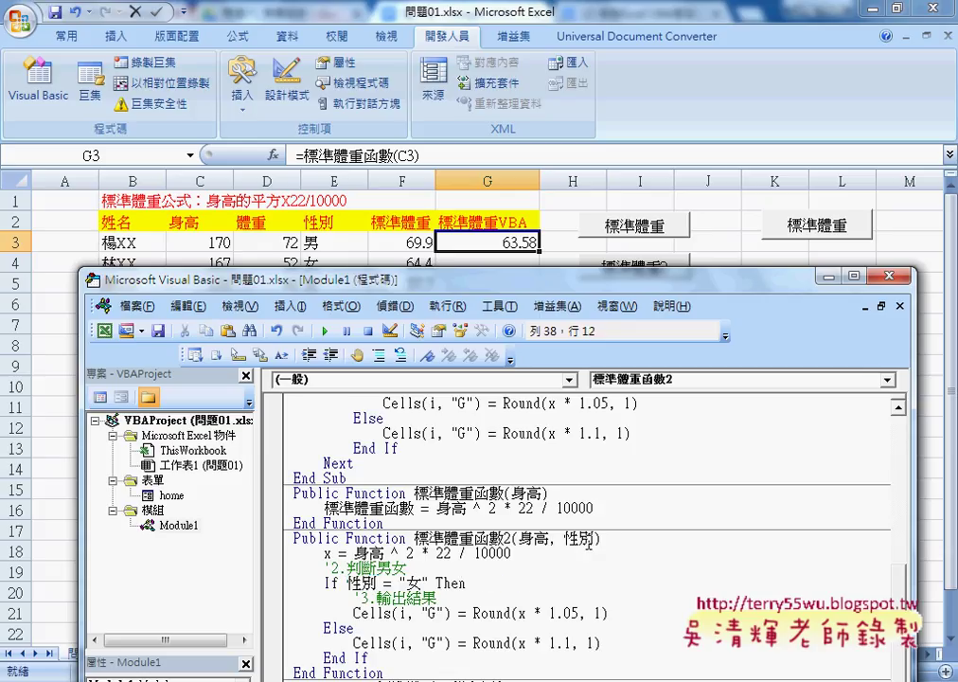
- Replace both Cells(i, "G") targets with 標準體重函數2 so the function returns the result
{"action": "scroll", "coordinate": [589, 543], "scroll_direction": "down", "scroll_amount": 2}
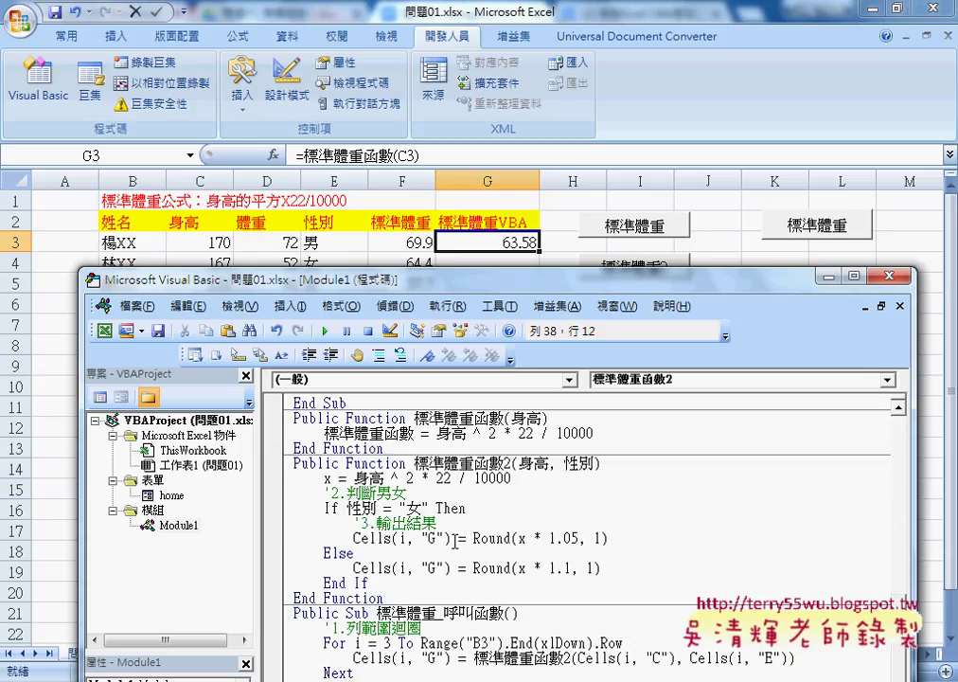
{"action": "left_click_drag", "start_coordinate": [413, 463], "coordinate": [513, 468]}
{"action": "key", "text": "ctrl+c"}
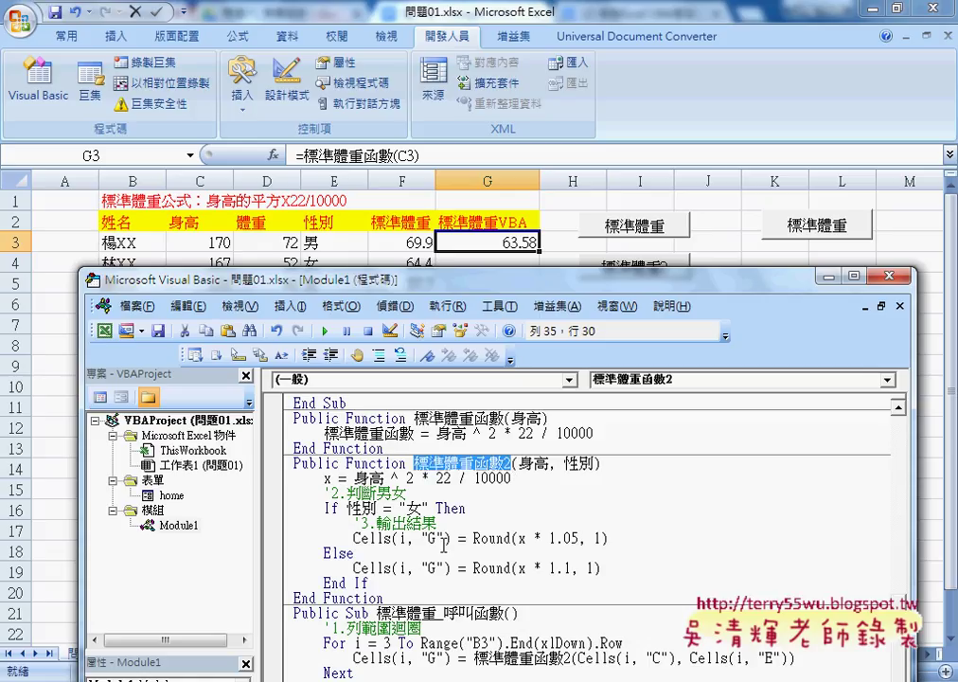
{"action": "left_click_drag", "start_coordinate": [452, 538], "coordinate": [353, 538]}
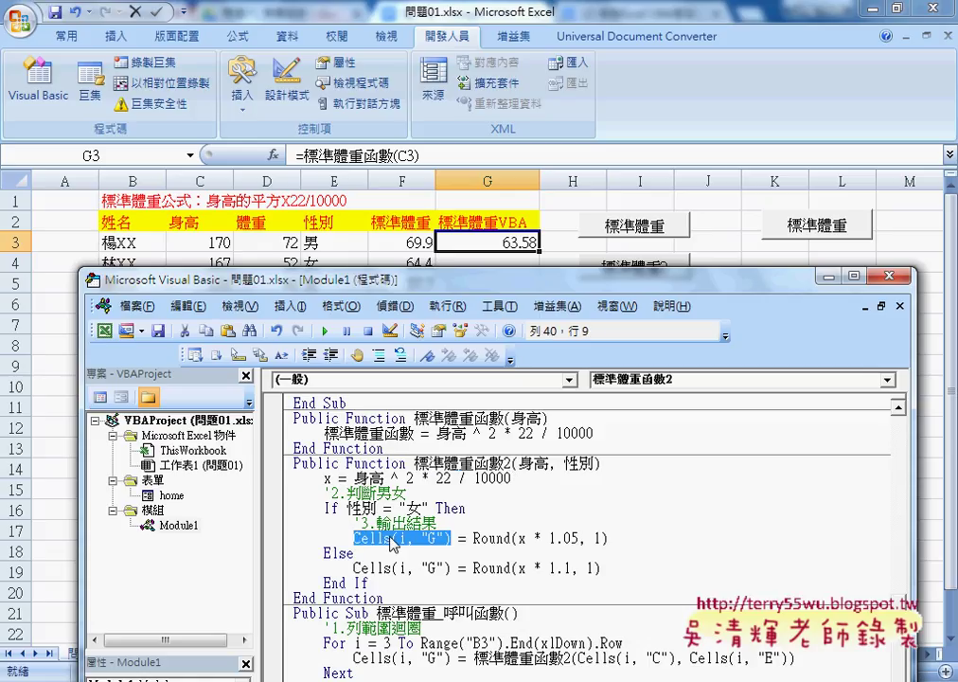
{"action": "key", "text": "ctrl+v"}
{"action": "left_click_drag", "start_coordinate": [458, 568], "coordinate": [352, 568]}
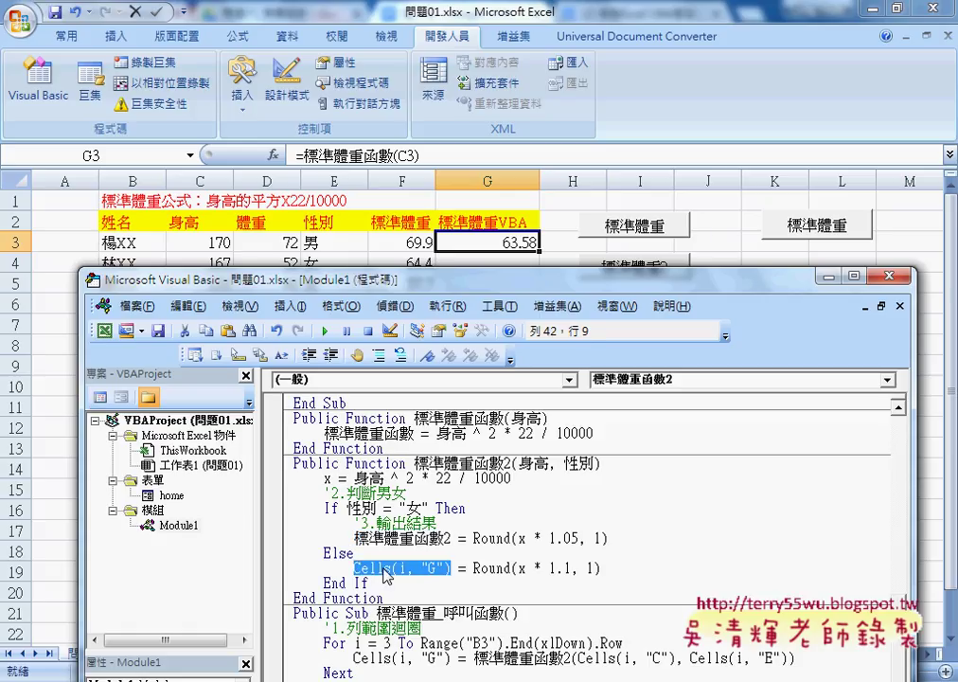
{"action": "key", "text": "ctrl+v"}
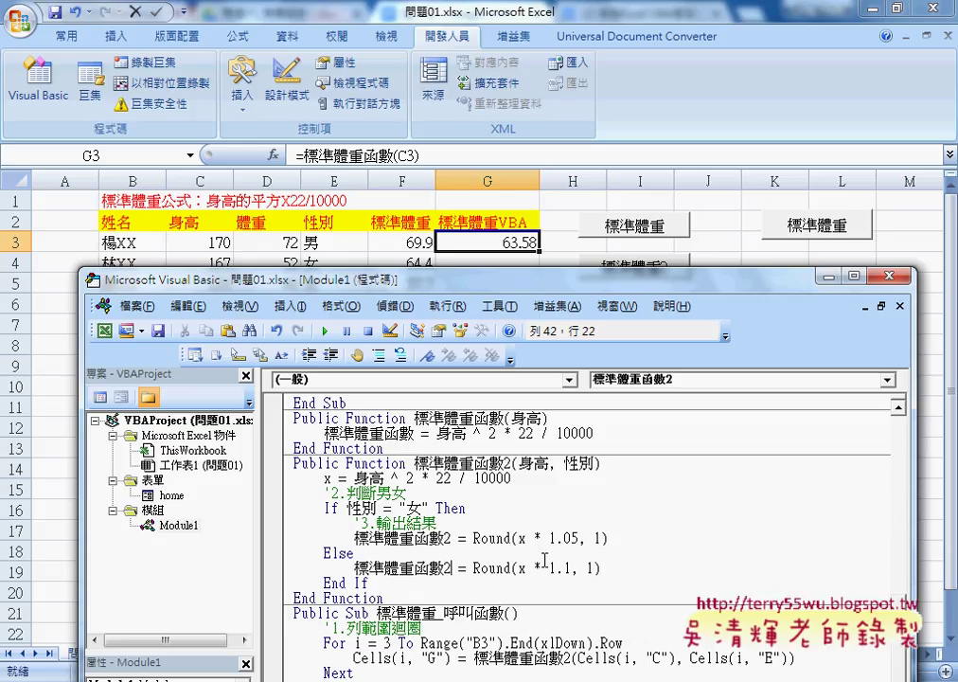
- Enter =標準體重函數2(C3,E3) in G3 through Insert Function
{"action": "left_click", "coordinate": [516, 240]}
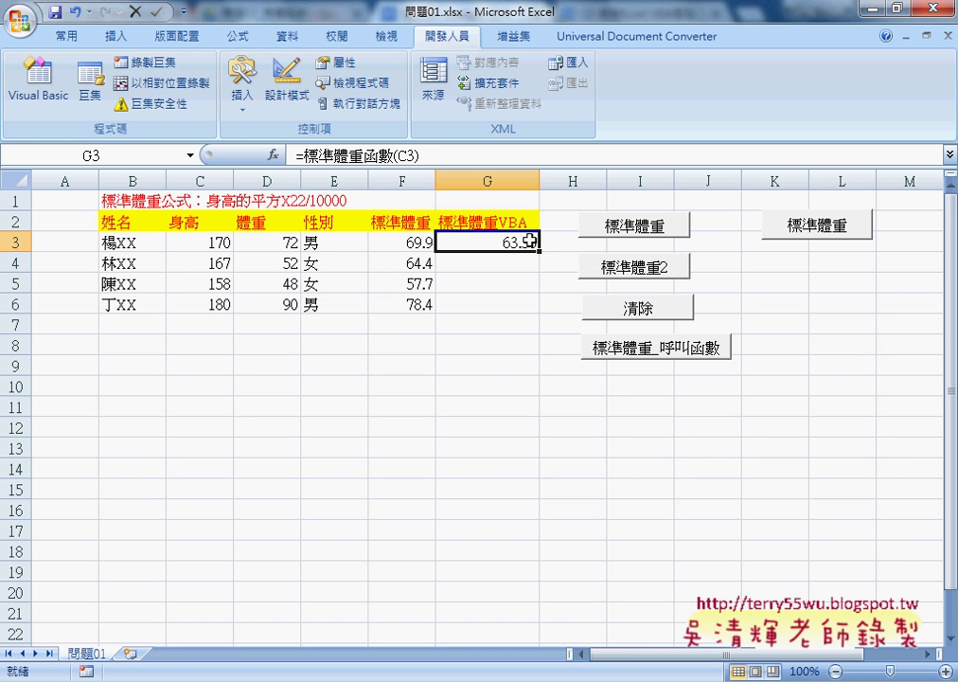
{"action": "key", "text": "Delete"}
{"action": "left_click", "coordinate": [274, 155]}
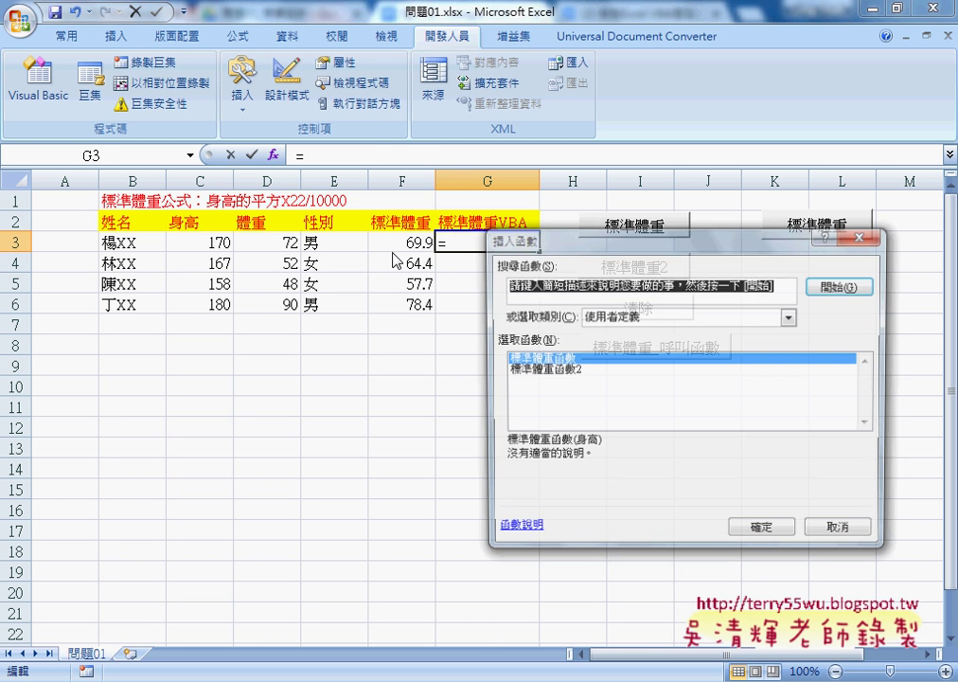
{"action": "left_click", "coordinate": [576, 371]}
{"action": "double_click", "coordinate": [575, 374]}
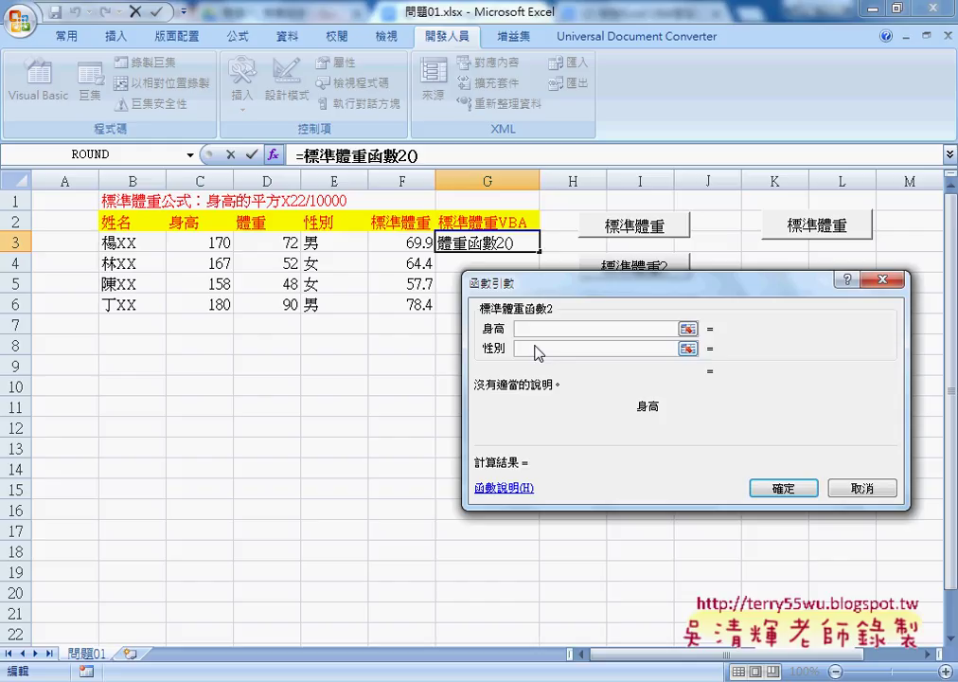
{"action": "left_click", "coordinate": [204, 243]}
{"action": "left_click", "coordinate": [535, 348]}
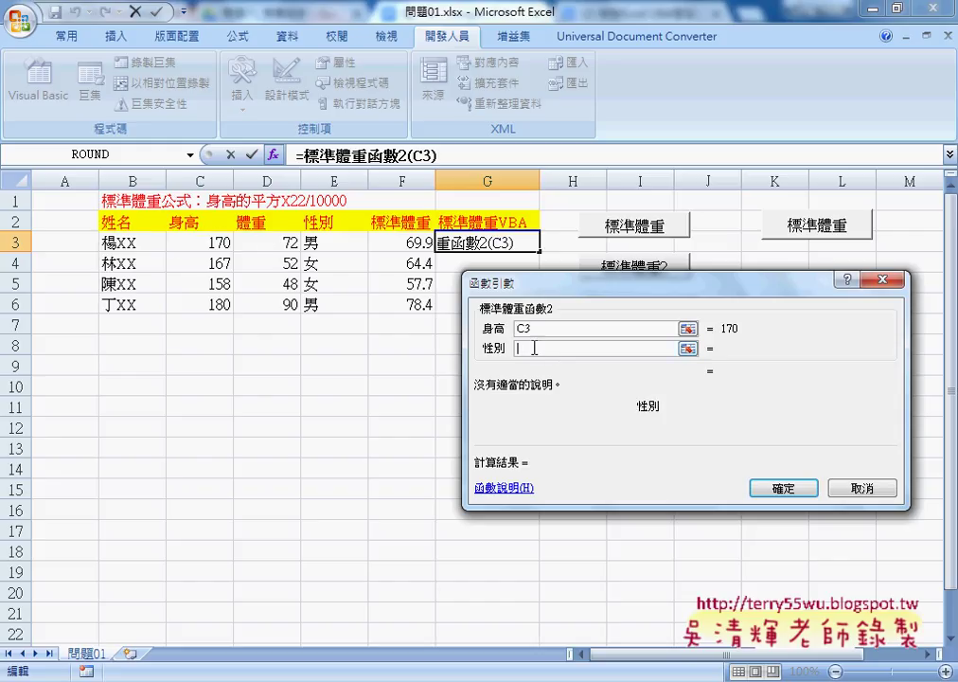
{"action": "left_click", "coordinate": [323, 244]}
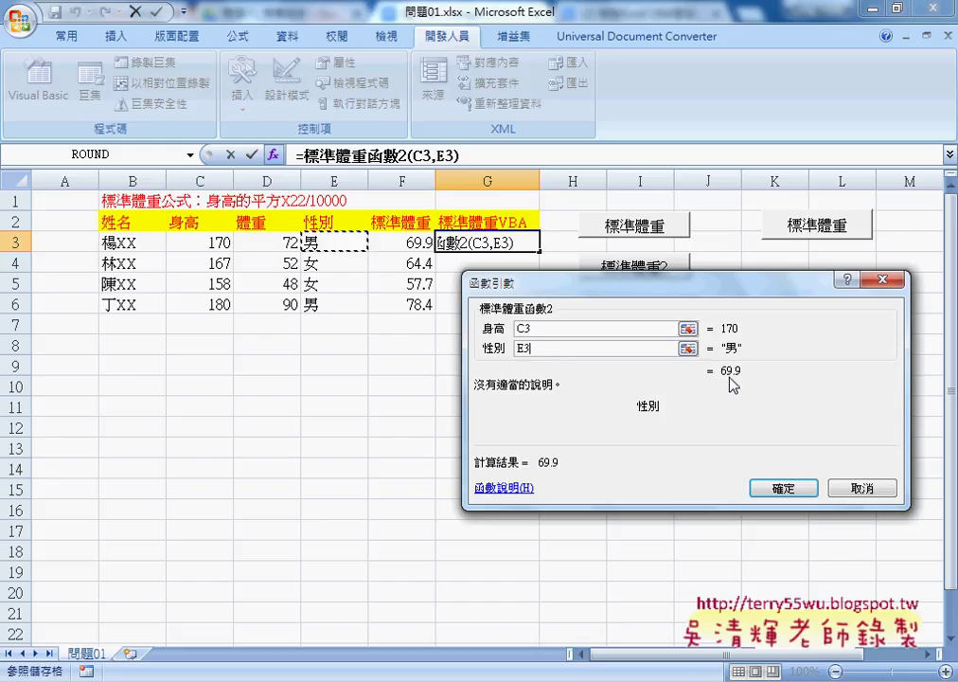
{"action": "left_click", "coordinate": [790, 488]}
- Fill the formula down to G6, clear G3:G6, then refill them with the 標準體重_呼叫函數 button
{"action": "left_click_drag", "start_coordinate": [540, 252], "coordinate": [542, 313]}
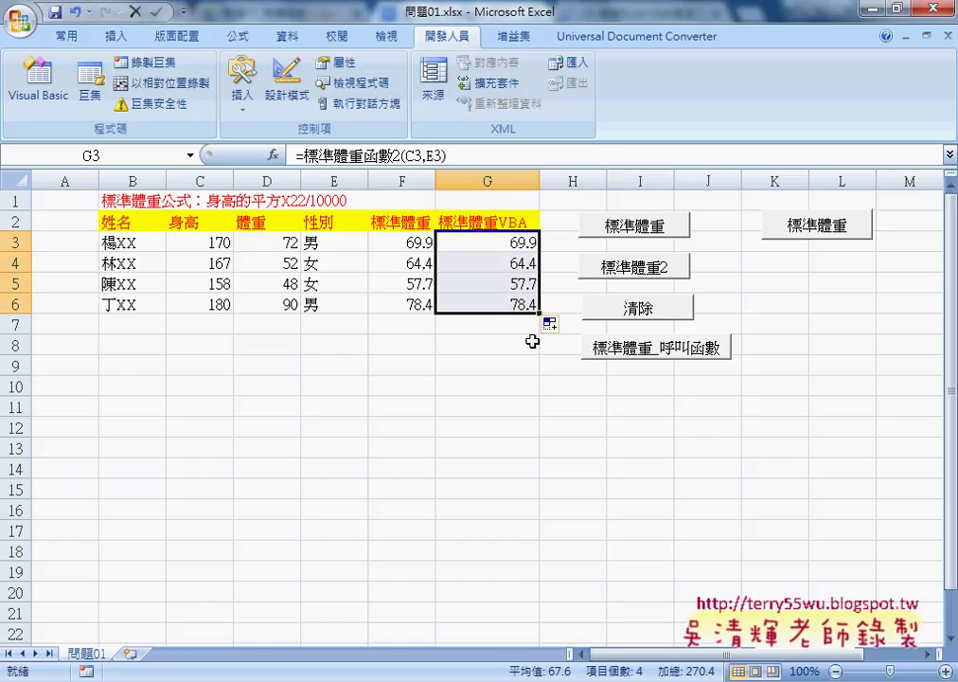
{"action": "key", "text": "Delete"}
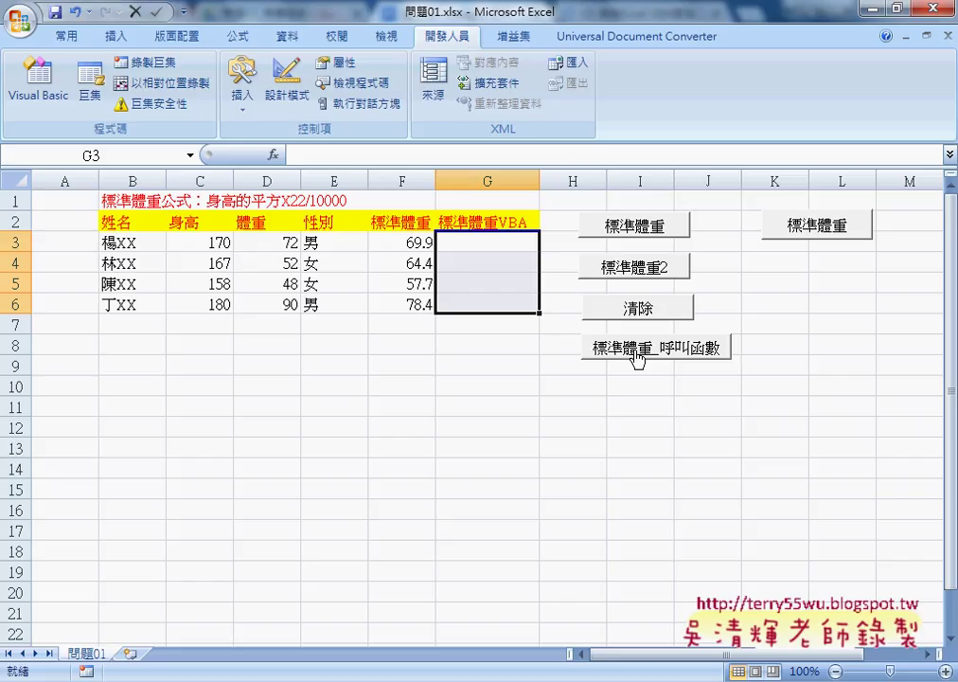
{"action": "left_click", "coordinate": [636, 357]}
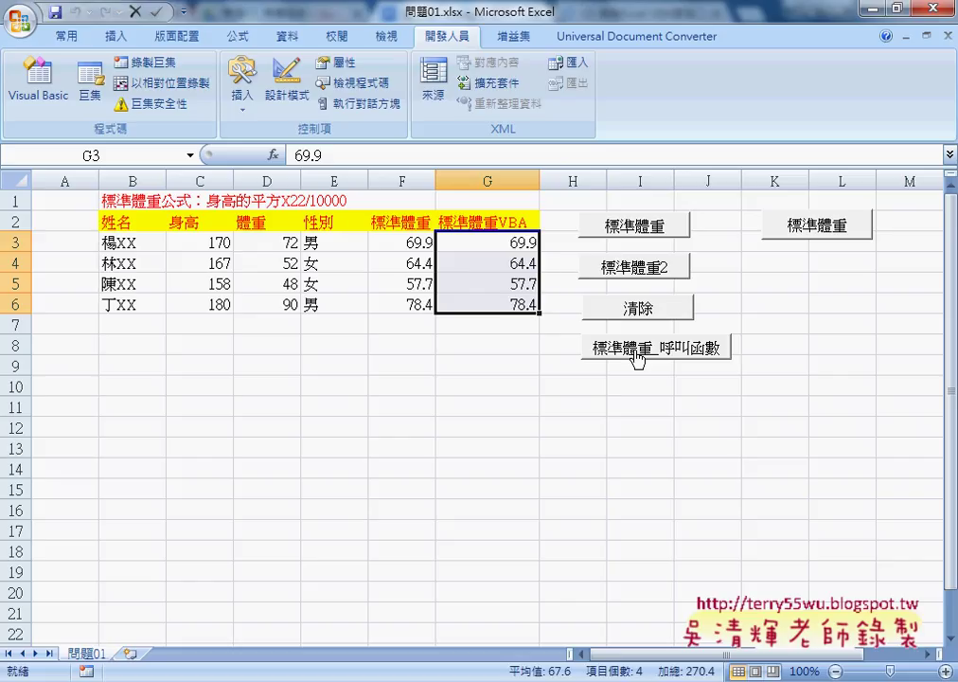
- Open the button's assigned macro 標準體重_呼叫函數 for editing
{"action": "right_click", "coordinate": [645, 351]}
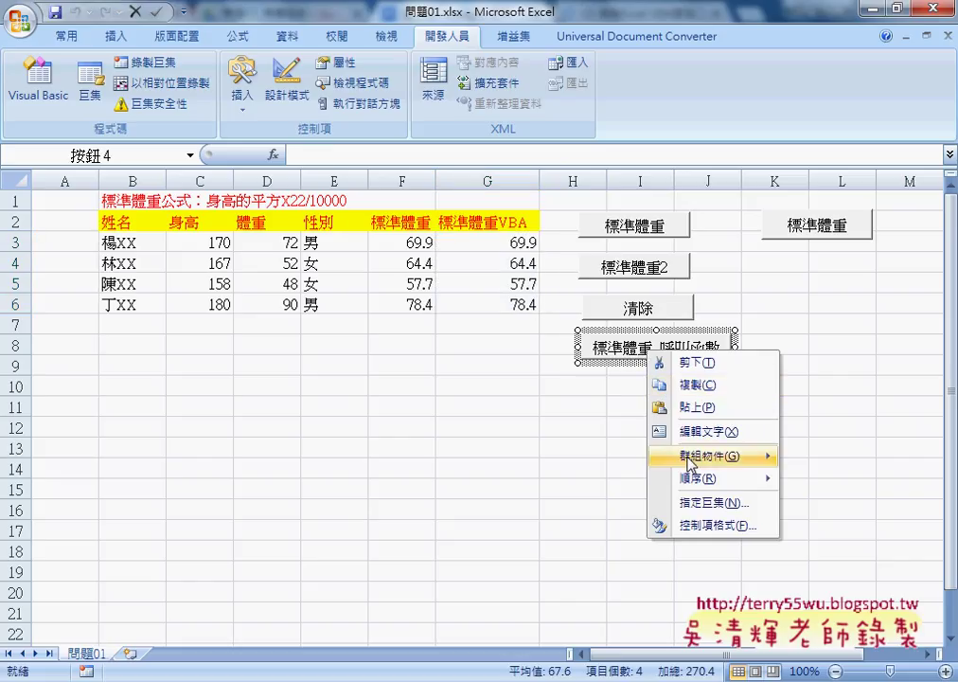
{"action": "left_click", "coordinate": [702, 504]}
{"action": "left_click", "coordinate": [808, 426]}
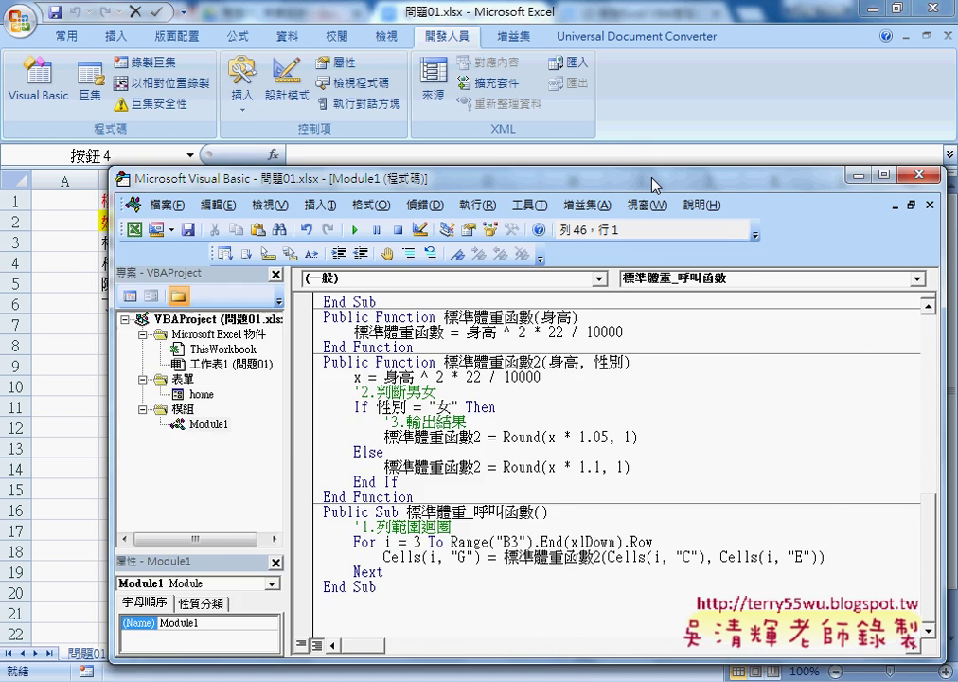
- Highlight the Sub name, row loop, Cells(i, "G") target and 標準體重函數2 call with its arguments
{"action": "left_click_drag", "start_coordinate": [652, 183], "coordinate": [687, 64]}
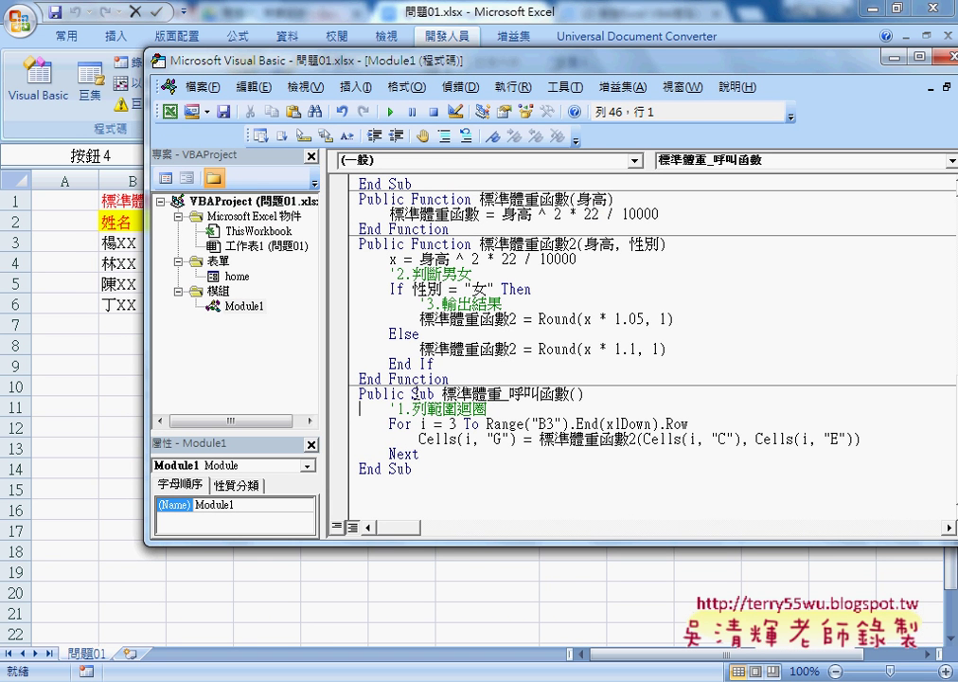
{"action": "left_click_drag", "start_coordinate": [412, 393], "coordinate": [429, 393]}
{"action": "left_click_drag", "start_coordinate": [510, 393], "coordinate": [569, 393]}
{"action": "left_click_drag", "start_coordinate": [390, 424], "coordinate": [688, 423]}
{"action": "left_click_drag", "start_coordinate": [389, 454], "coordinate": [419, 454]}
{"action": "left_click_drag", "start_coordinate": [517, 438], "coordinate": [420, 438]}
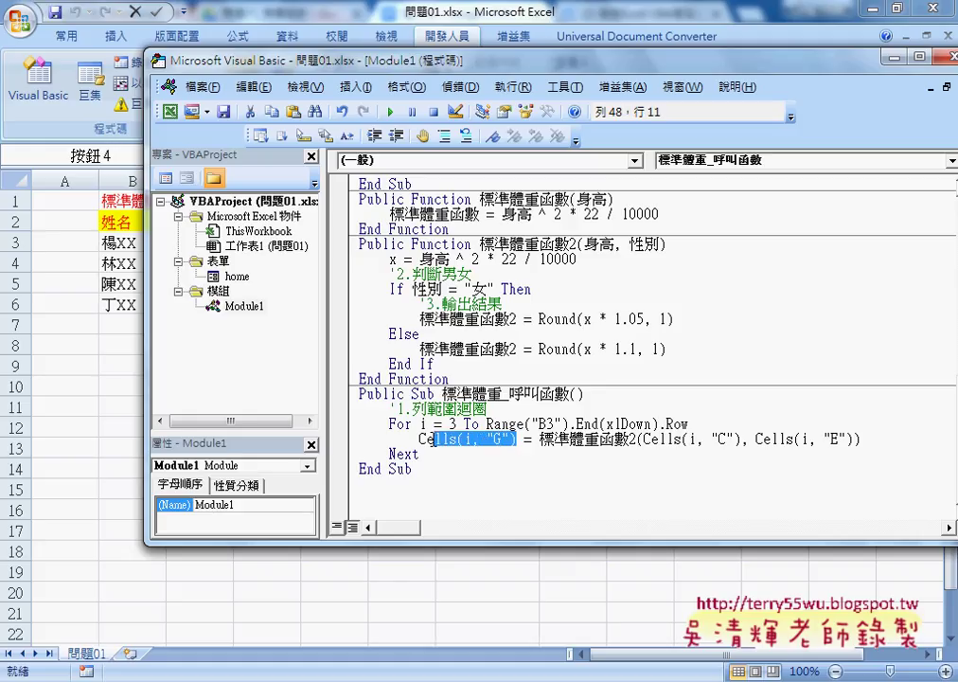
{"action": "left_click_drag", "start_coordinate": [539, 438], "coordinate": [637, 439]}
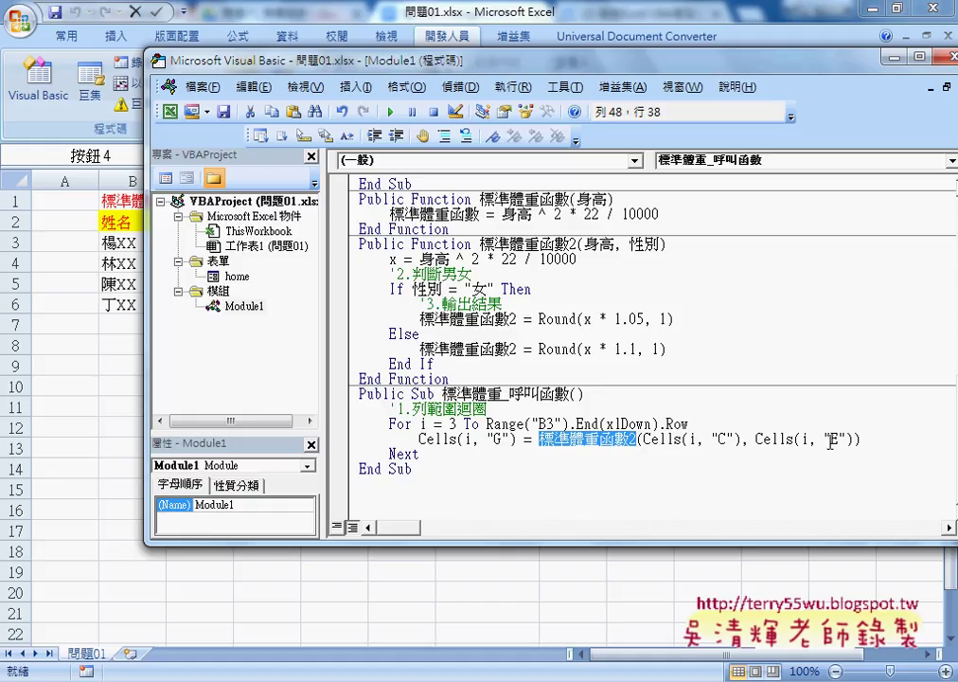
{"action": "left_click_drag", "start_coordinate": [860, 438], "coordinate": [637, 439]}
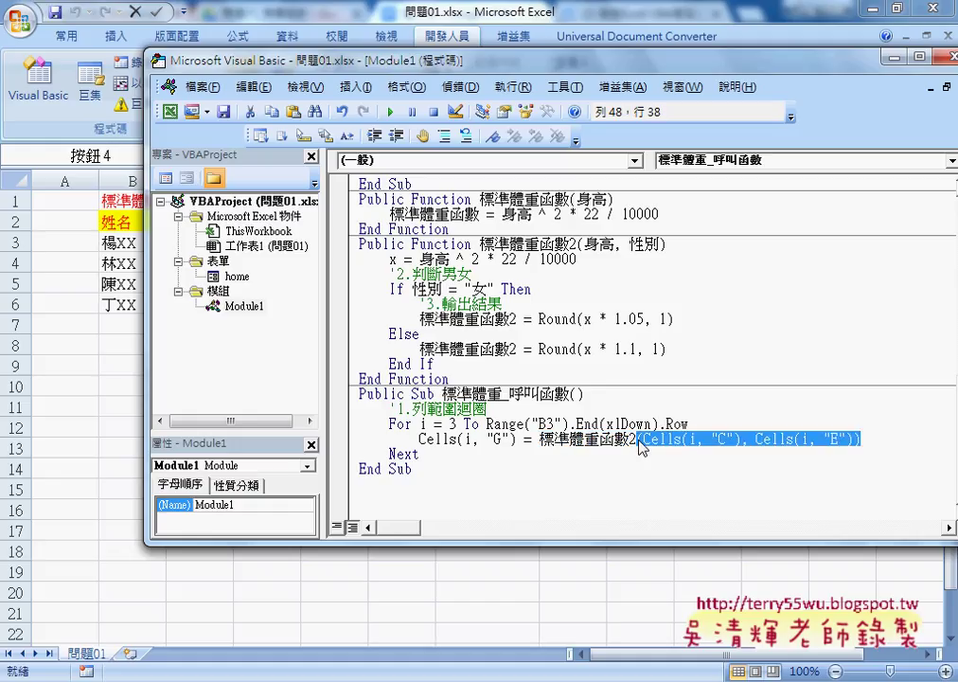
- Undo a stray parenthesis, highlight 標準體重函數2 in the call, and return to the worksheet
{"action": "type", "text": "(i, \"G\") = 標準體重函數2("}
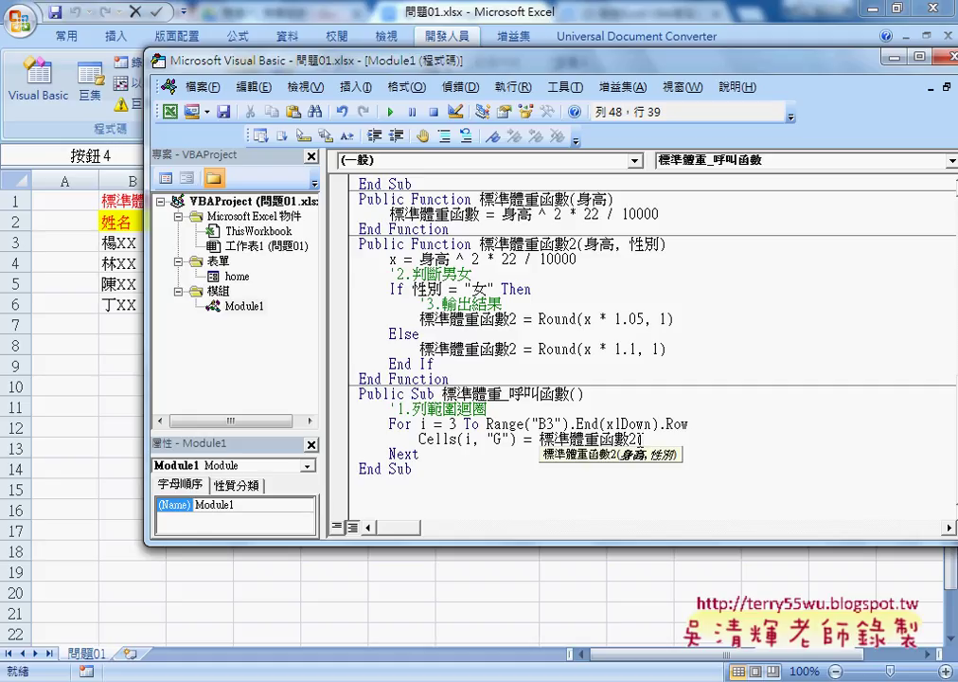
{"action": "key", "text": "ctrl+z"}
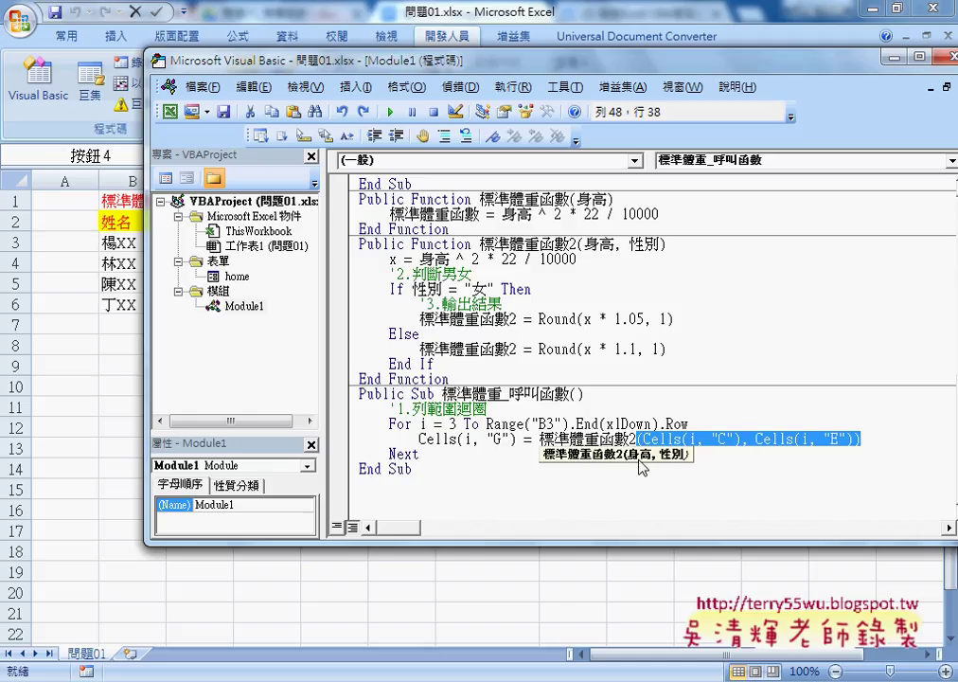
{"action": "left_click", "coordinate": [547, 438]}
{"action": "key", "text": "shift+Right"}
{"action": "key", "text": "shift+Right"}
{"action": "key", "text": "shift+Right"}
{"action": "key", "text": "shift+Right"}
{"action": "key", "text": "shift+Right"}
{"action": "key", "text": "shift+Right"}
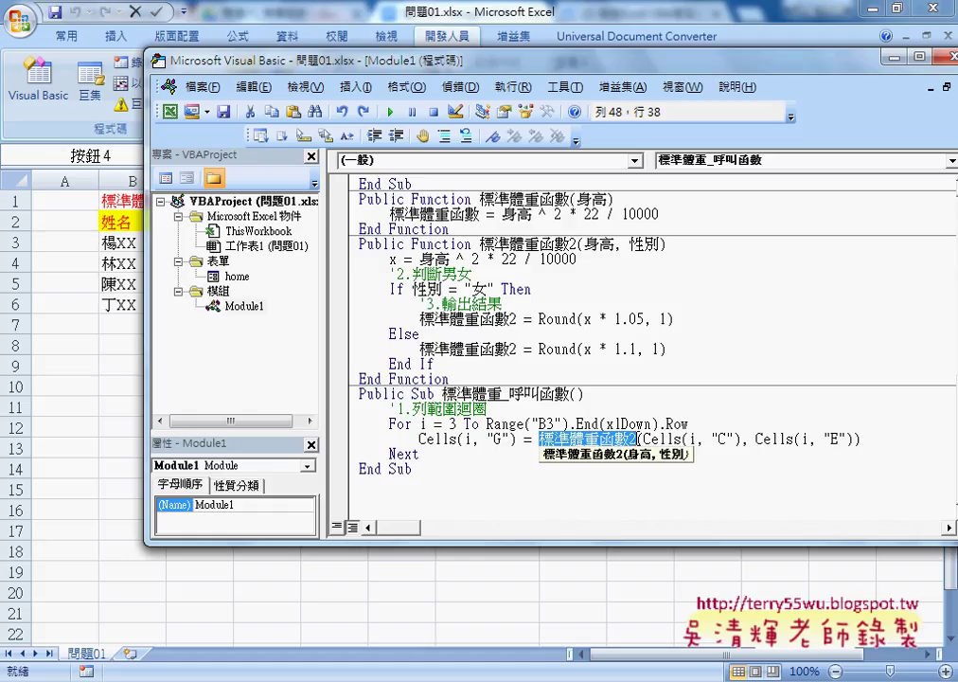
{"action": "left_click", "coordinate": [300, 13]}
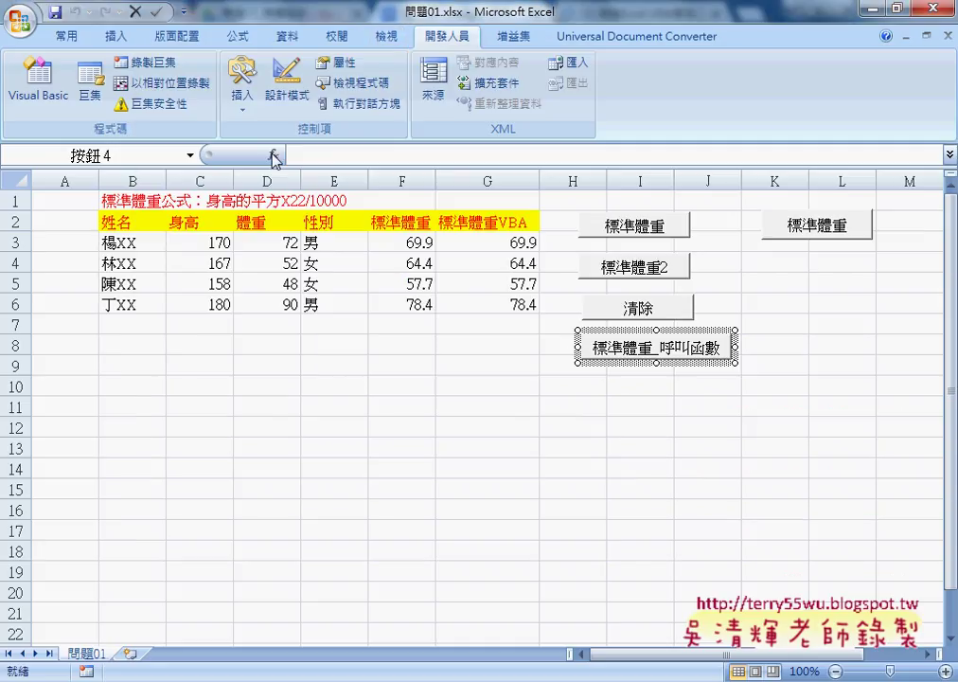
{"action": "left_click", "coordinate": [625, 384]}
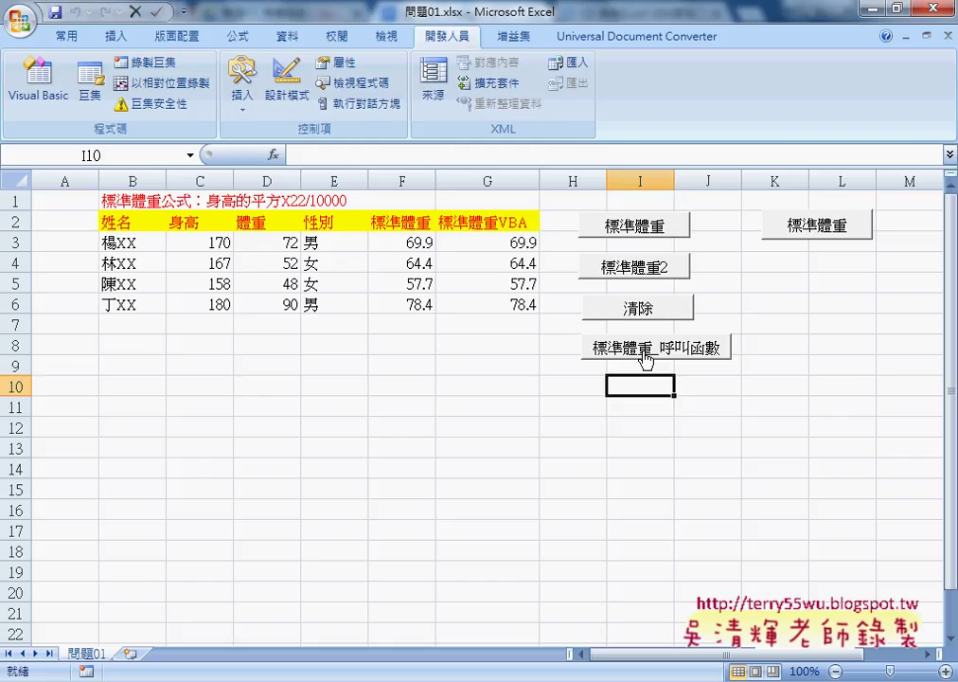
{"action": "left_click", "coordinate": [510, 244]}
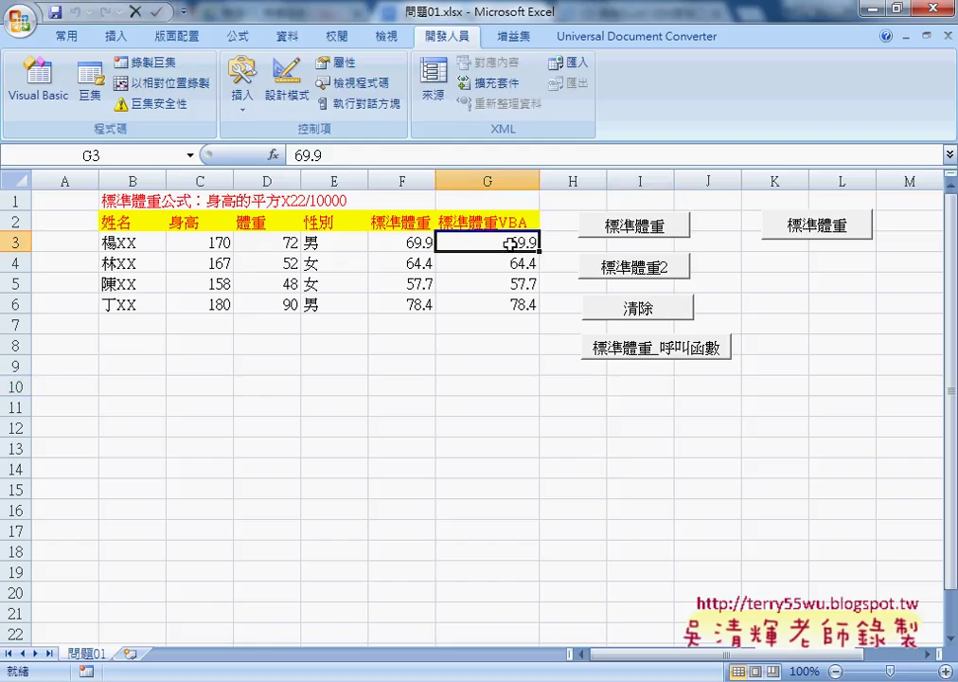